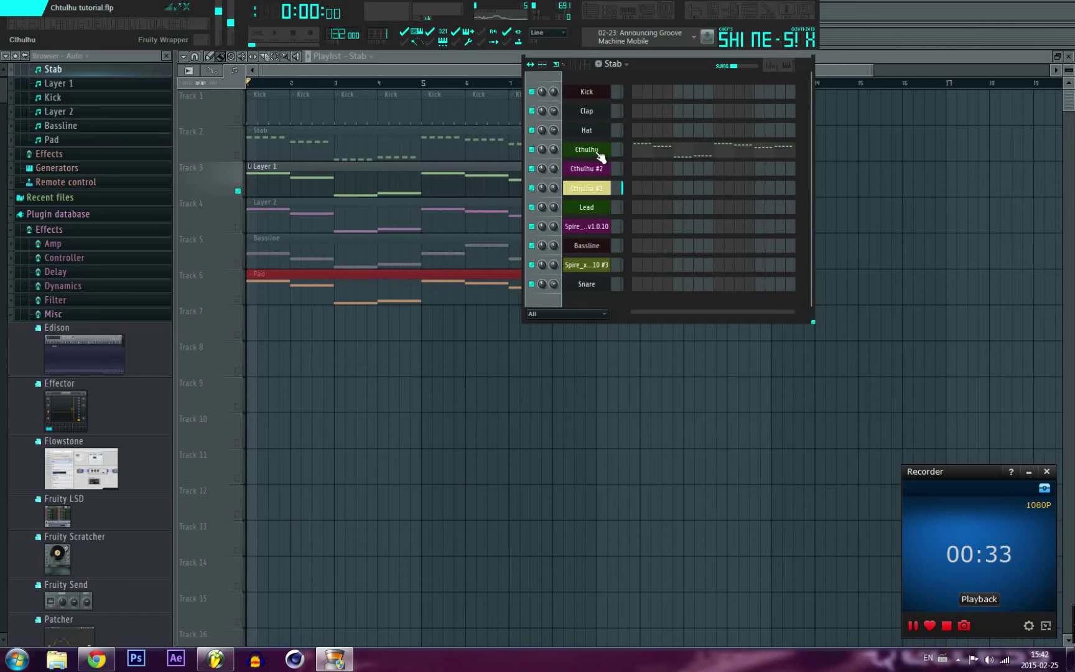
# Turn off Cthulhu's arpeggiator and close its plugin window
pyautogui.click(599, 155)
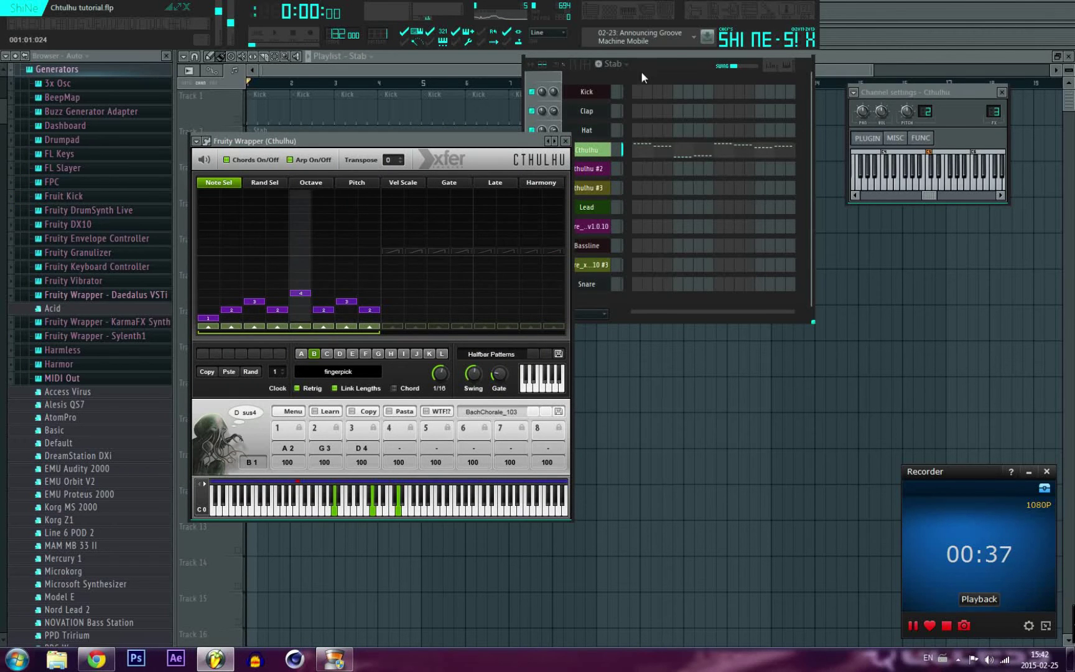
pyautogui.click(290, 160)
pyautogui.click(598, 151)
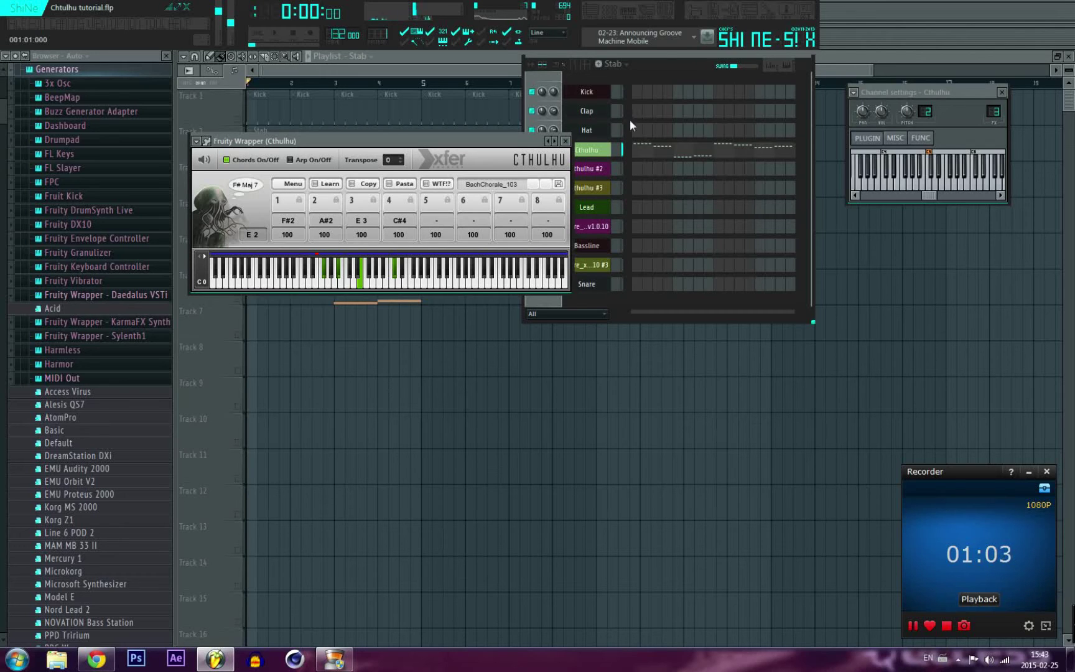
# Close the Cthulhu plugin windows and show its chords in the piano roll
pyautogui.click(603, 152)
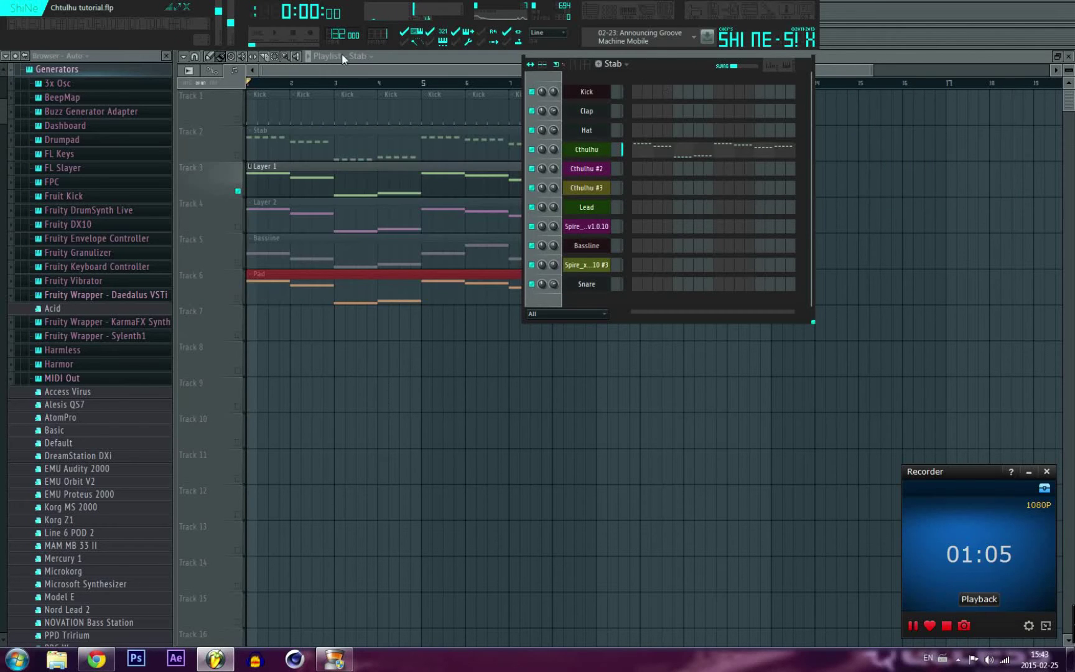
pyautogui.rightClick(586, 159)
pyautogui.click(631, 153)
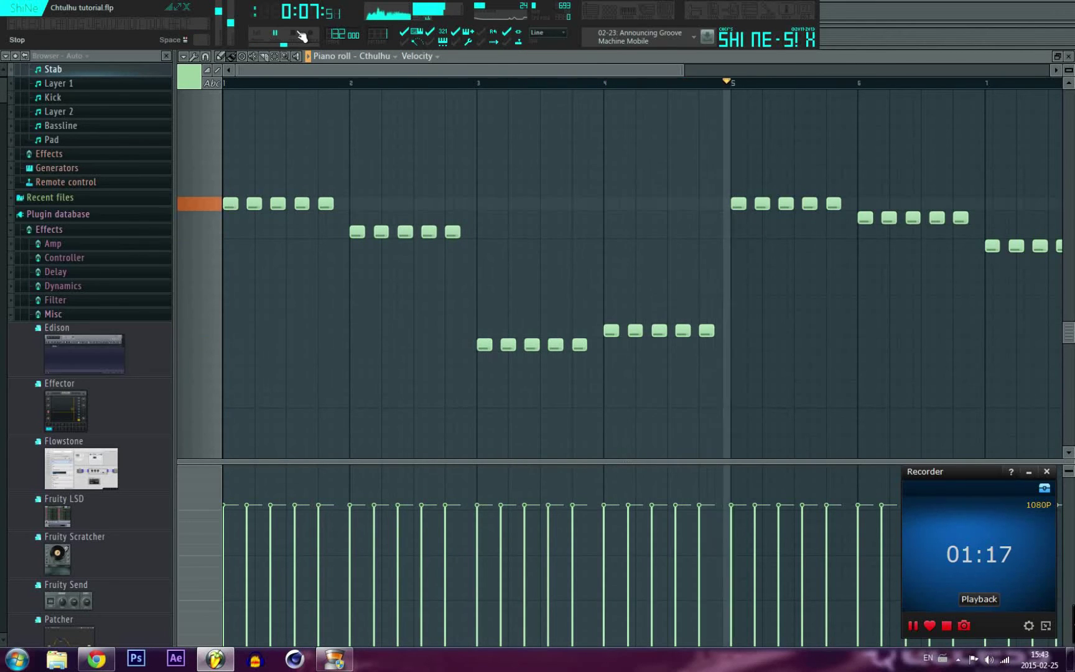
pyautogui.scroll(-3, 412, 87)
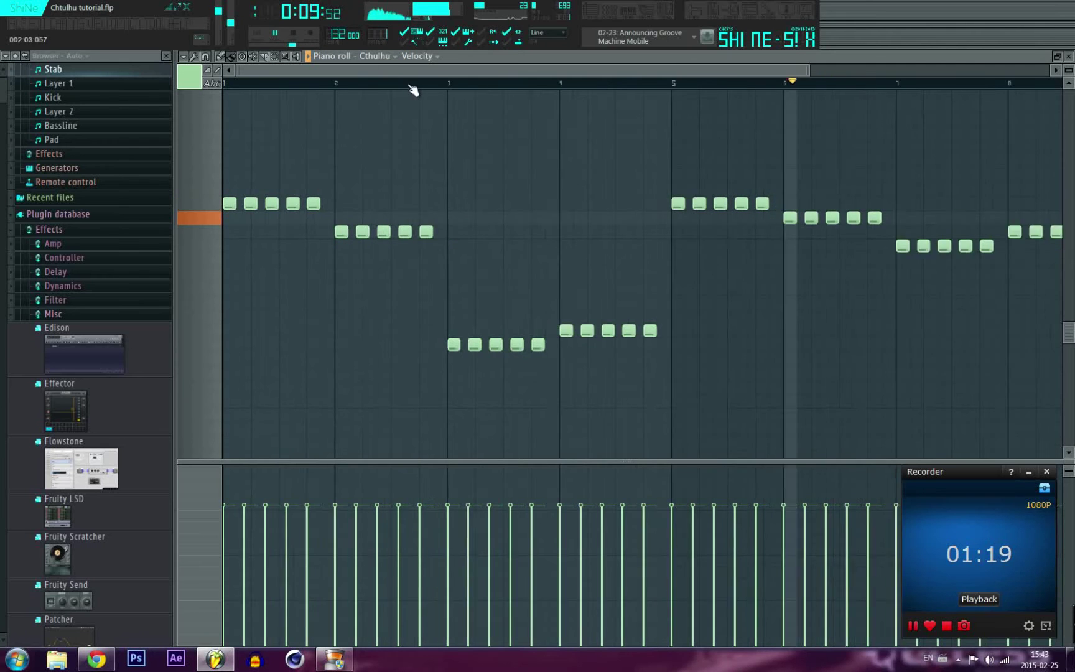
# Pause playback and switch the channel rack to the Layer 1 pattern
pyautogui.press('F6')
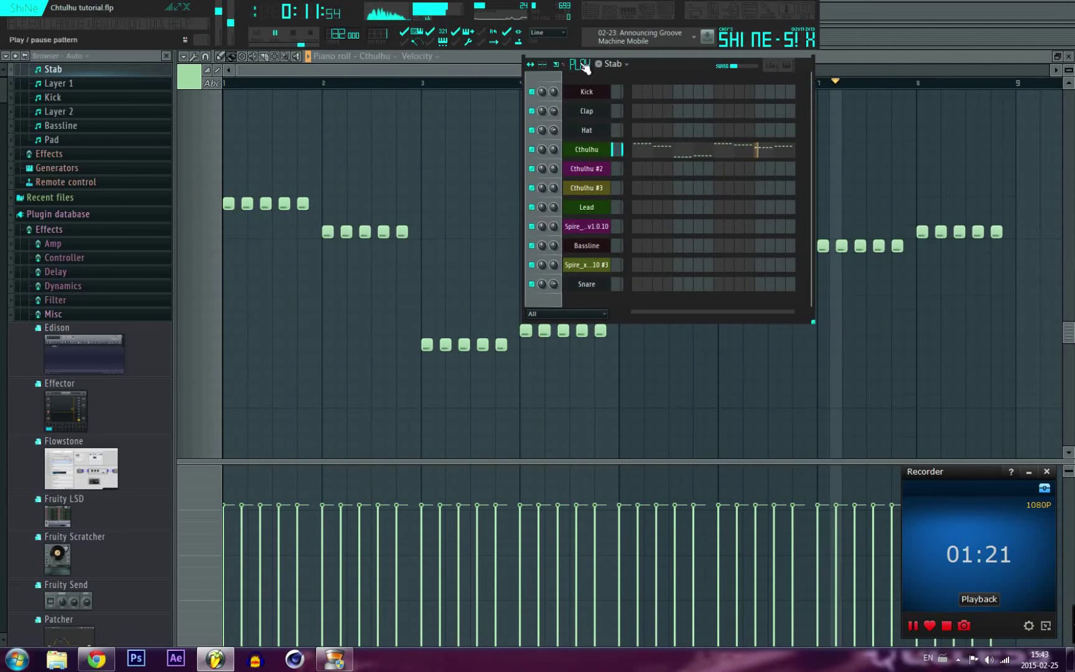
pyautogui.click(277, 35)
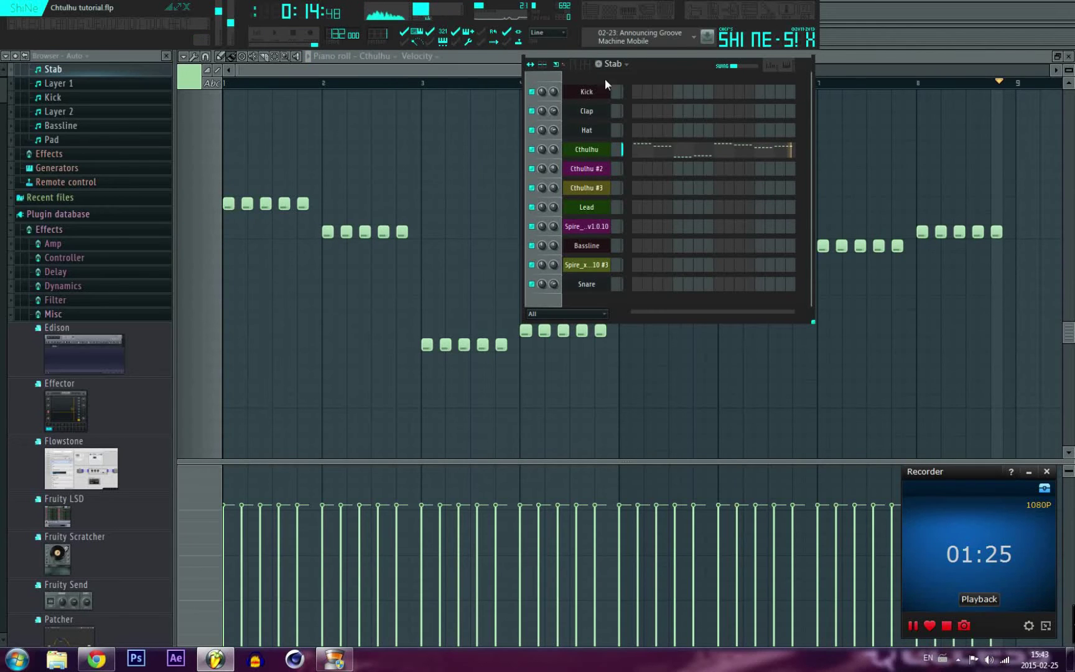
pyautogui.click(621, 74)
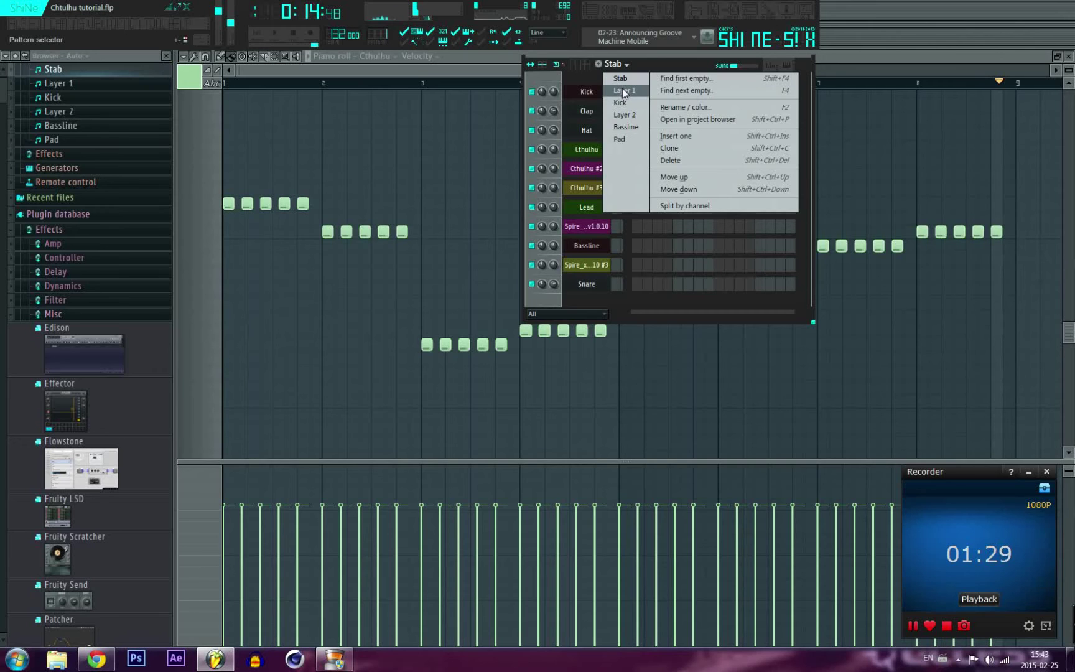
pyautogui.click(622, 91)
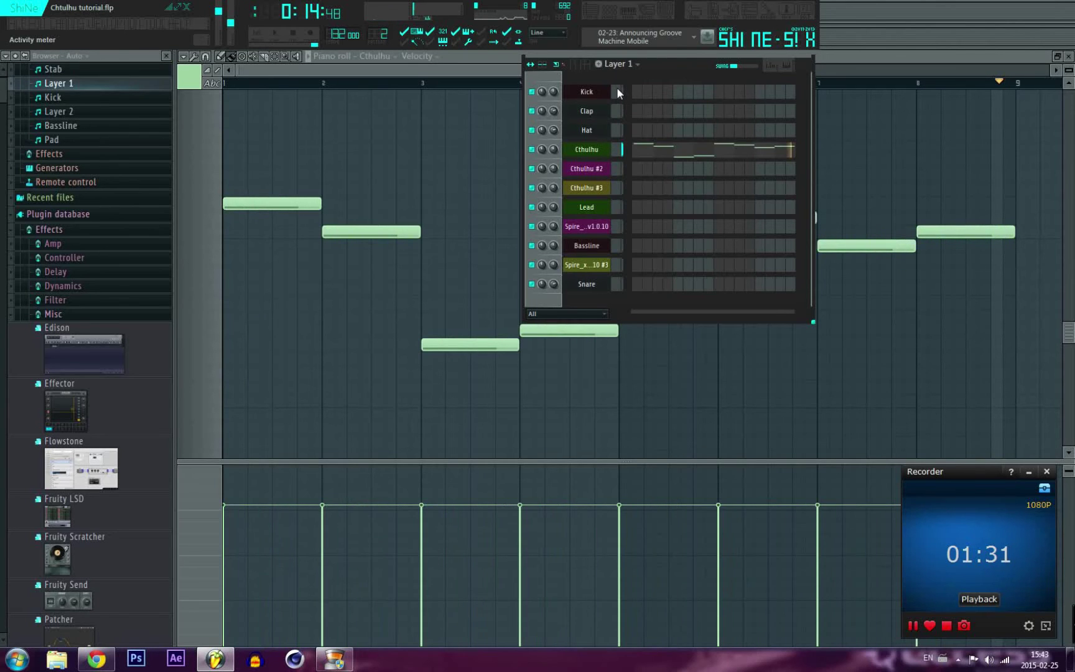
# Reopen Cthulhu, re-enable its fingerpick arpeggiator, and play the Layer 1 chords
pyautogui.click(596, 148)
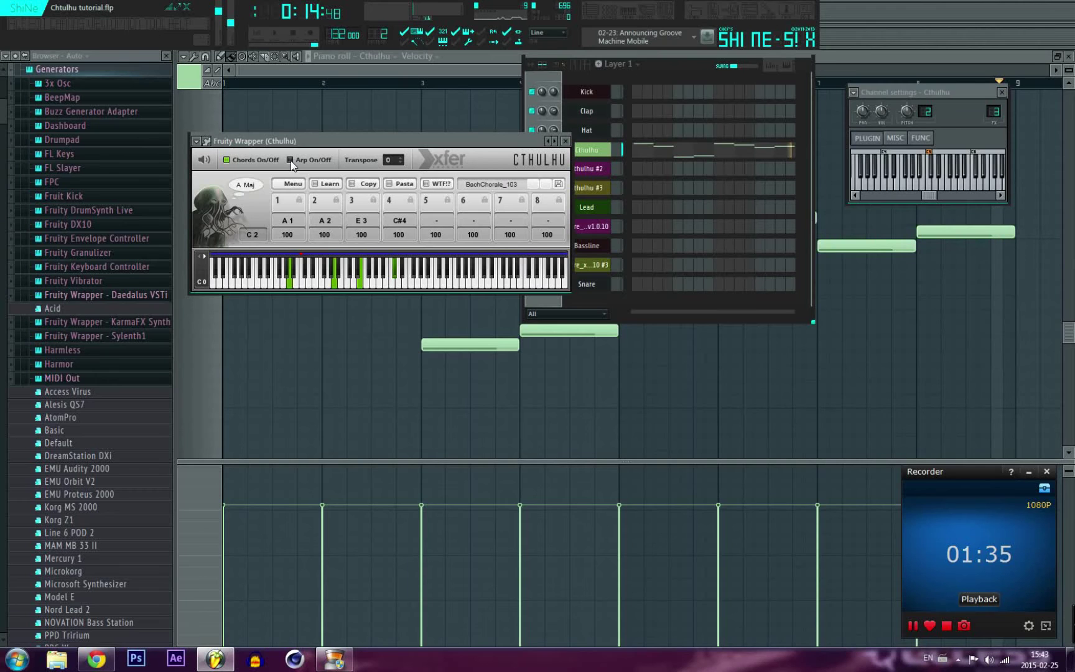
pyautogui.click(290, 161)
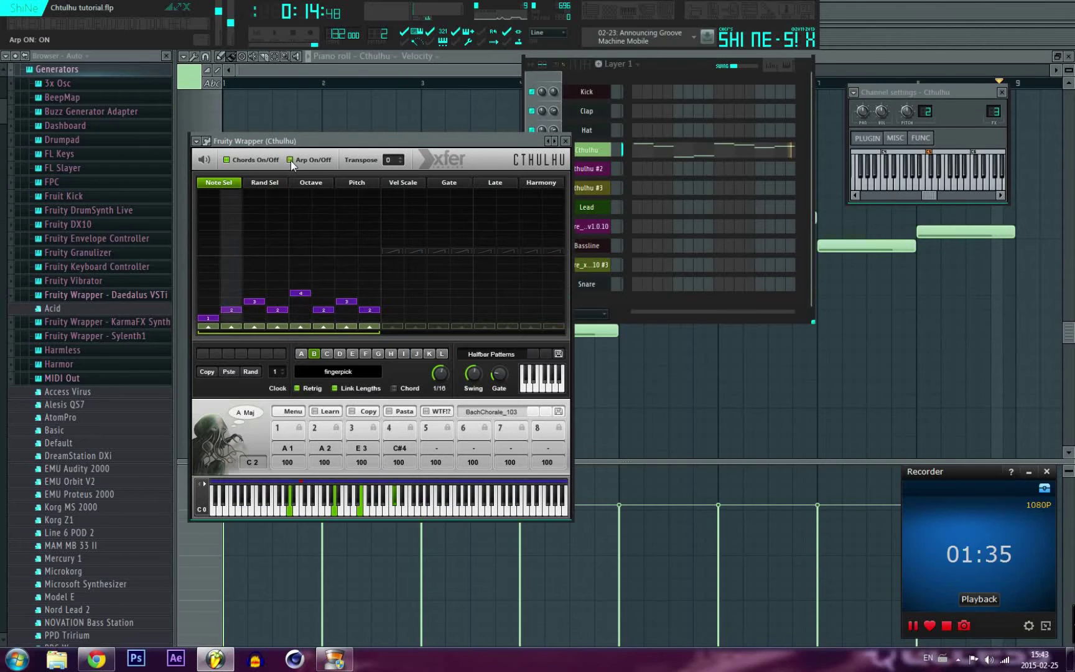
pyautogui.click(277, 39)
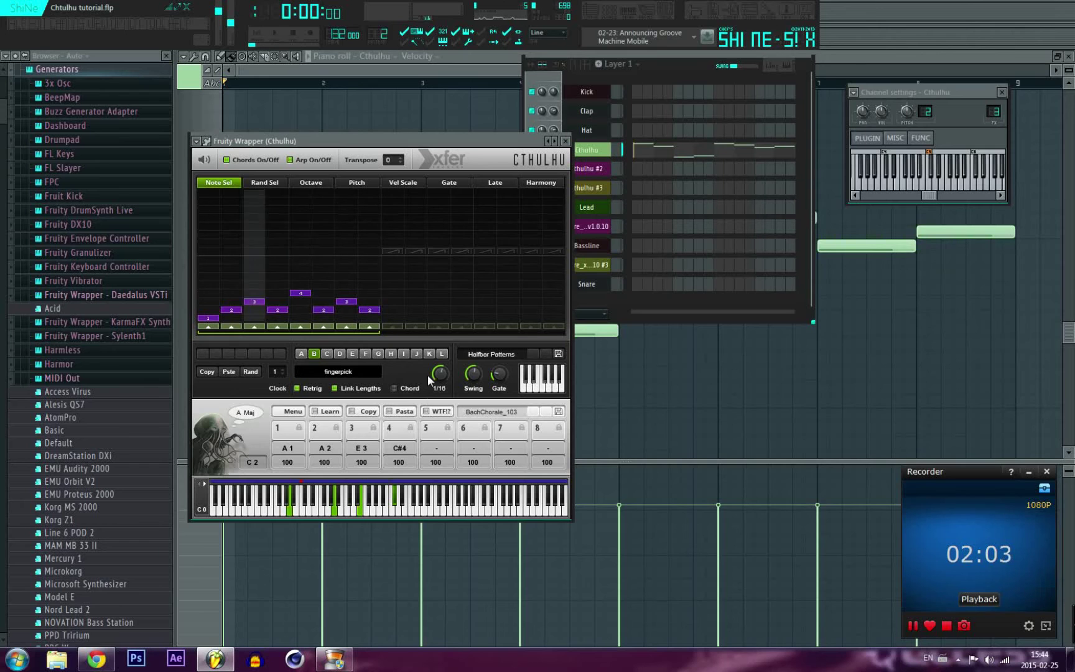
# Audition the arpeggio, then switch Cthulhu's arpeggiator to single notes instead of chords
pyautogui.click(275, 34)
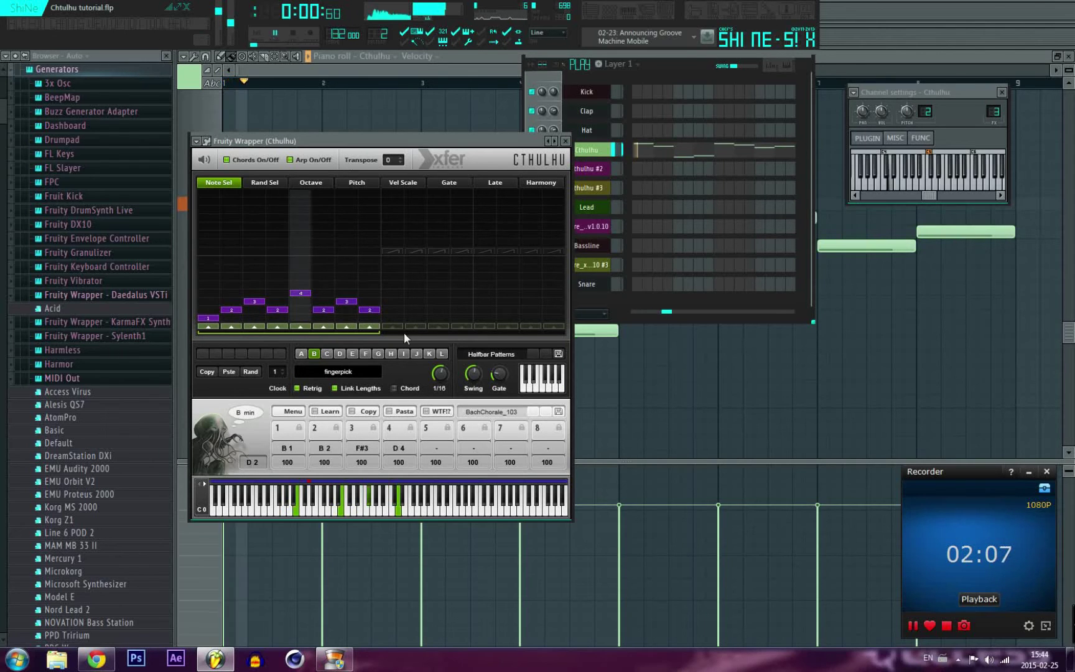
pyautogui.press('space')
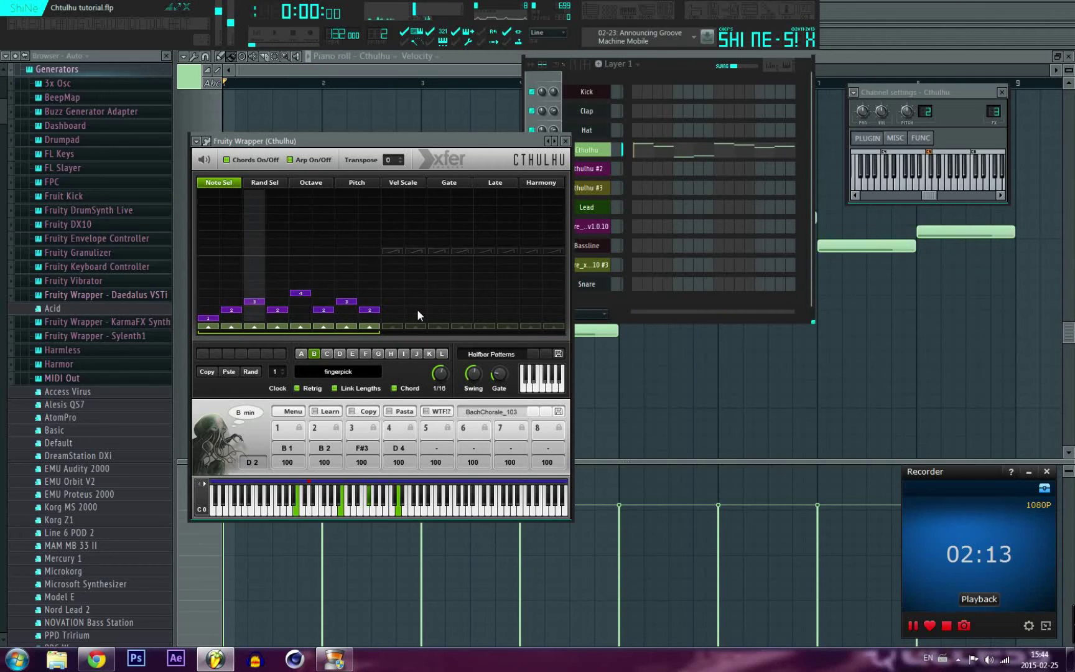
pyautogui.click(274, 32)
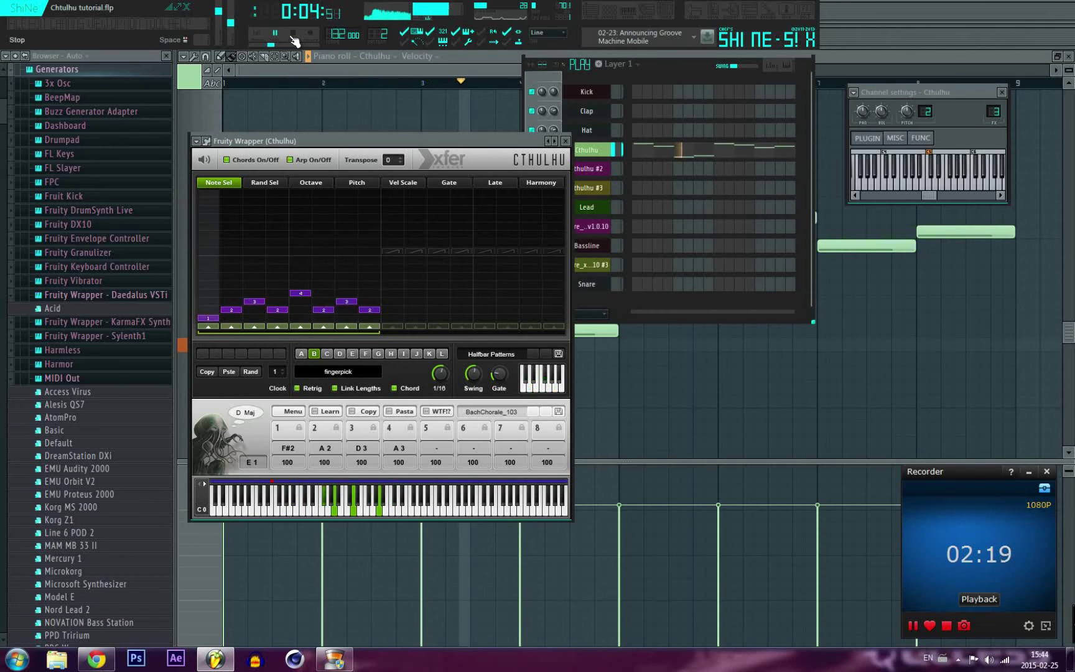
pyautogui.click(293, 36)
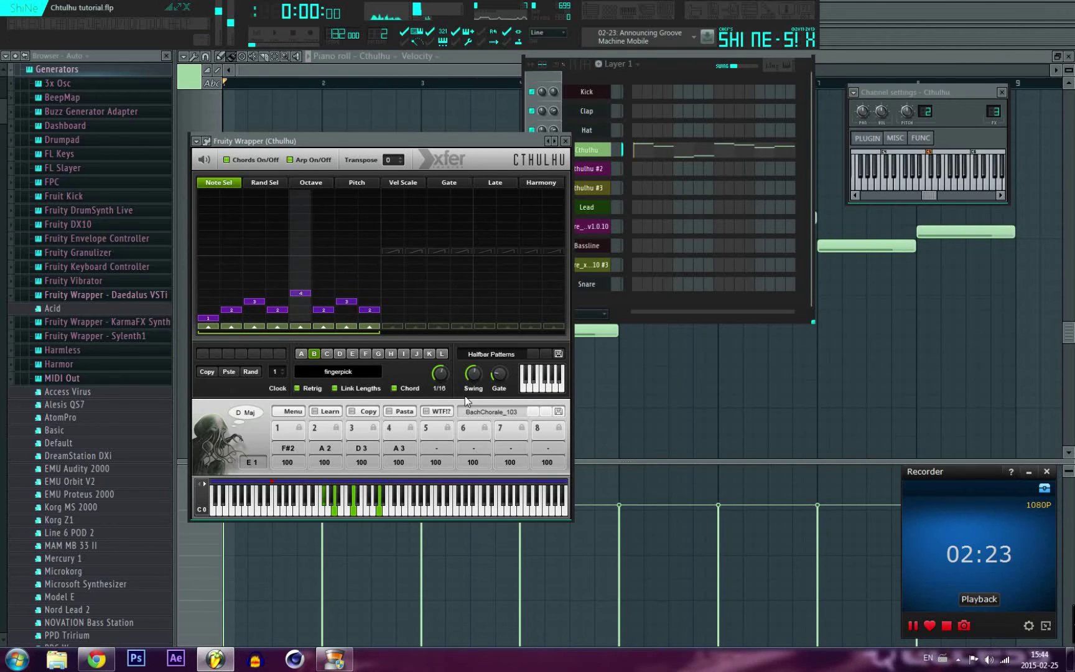
pyautogui.click(394, 388)
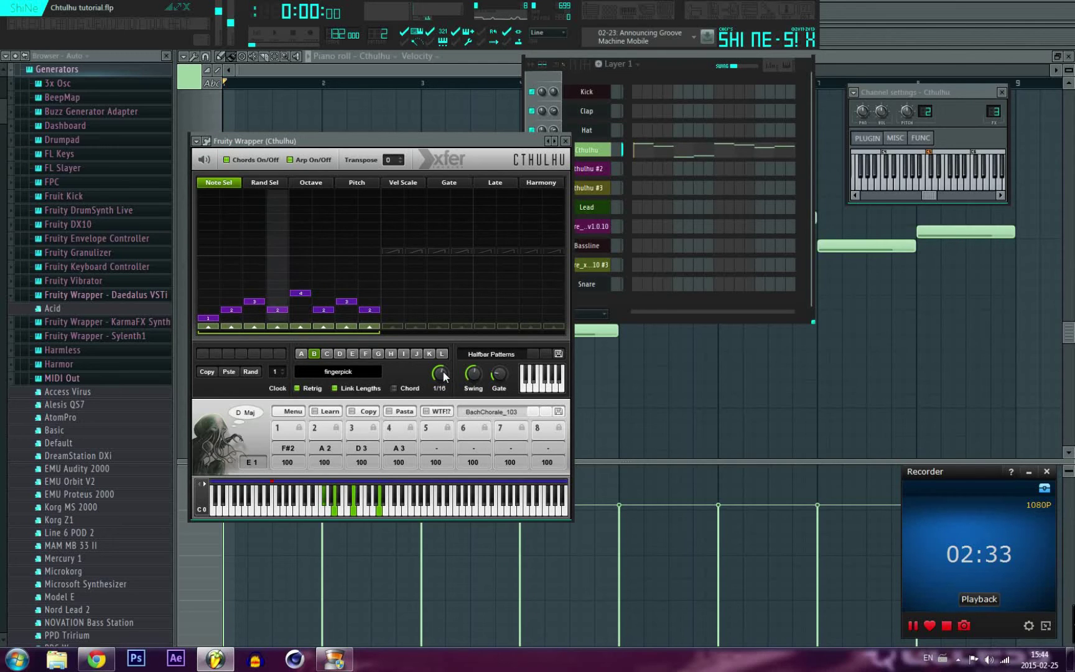
# Audition a 1/8 arp clock, then set the arpeggio swing to 0 %
pyautogui.moveTo(442, 372); pyautogui.dragTo(442, 378)
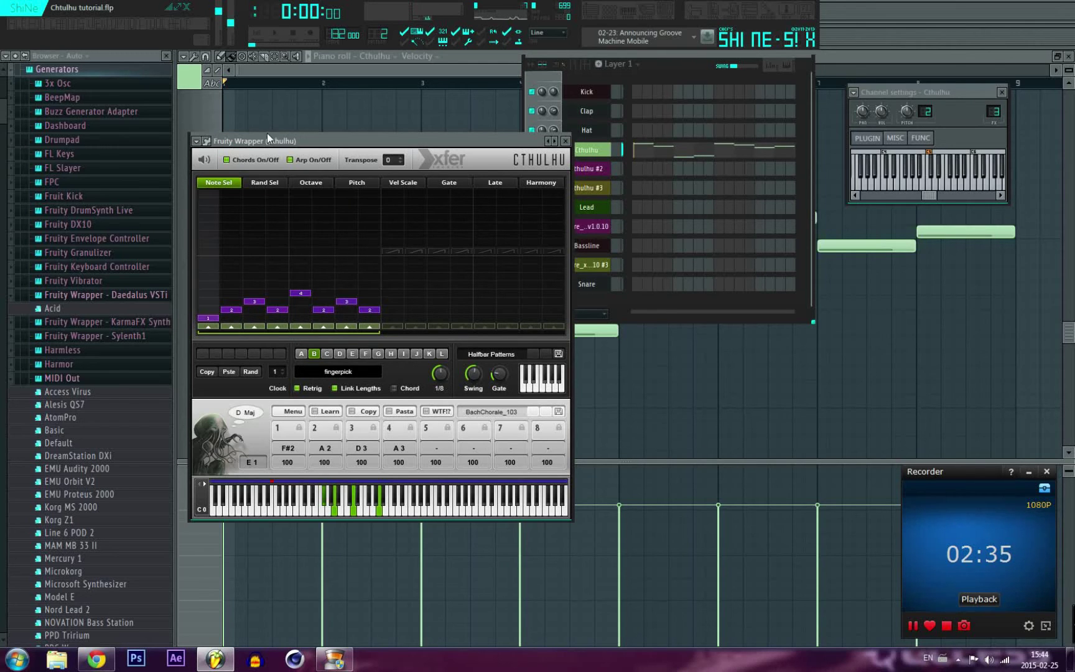
pyautogui.click(276, 33)
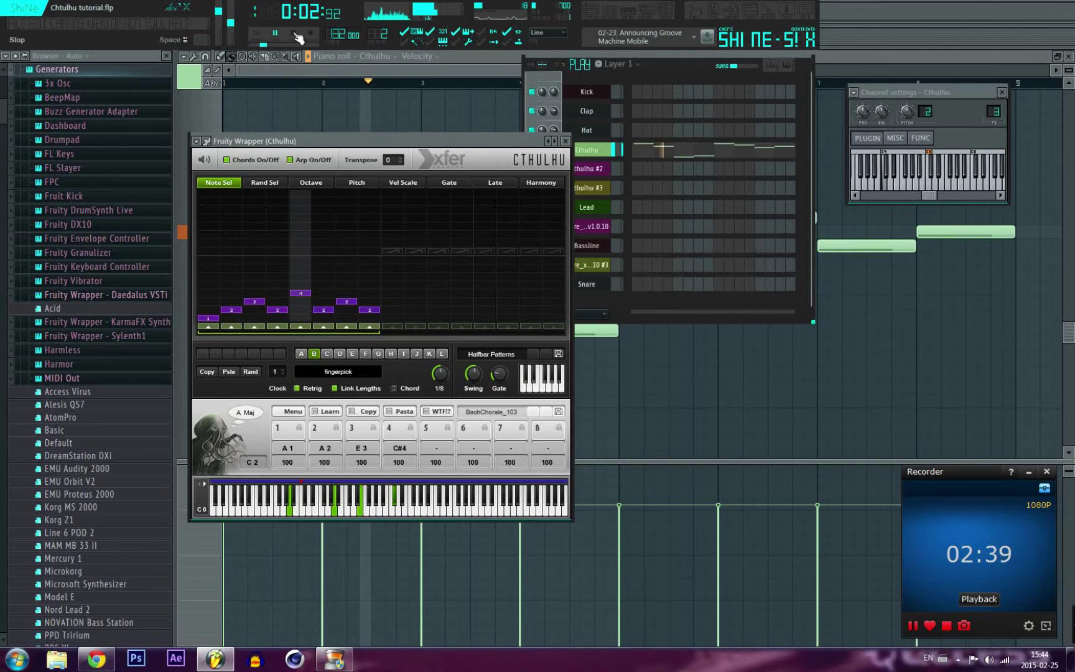
pyautogui.click(295, 34)
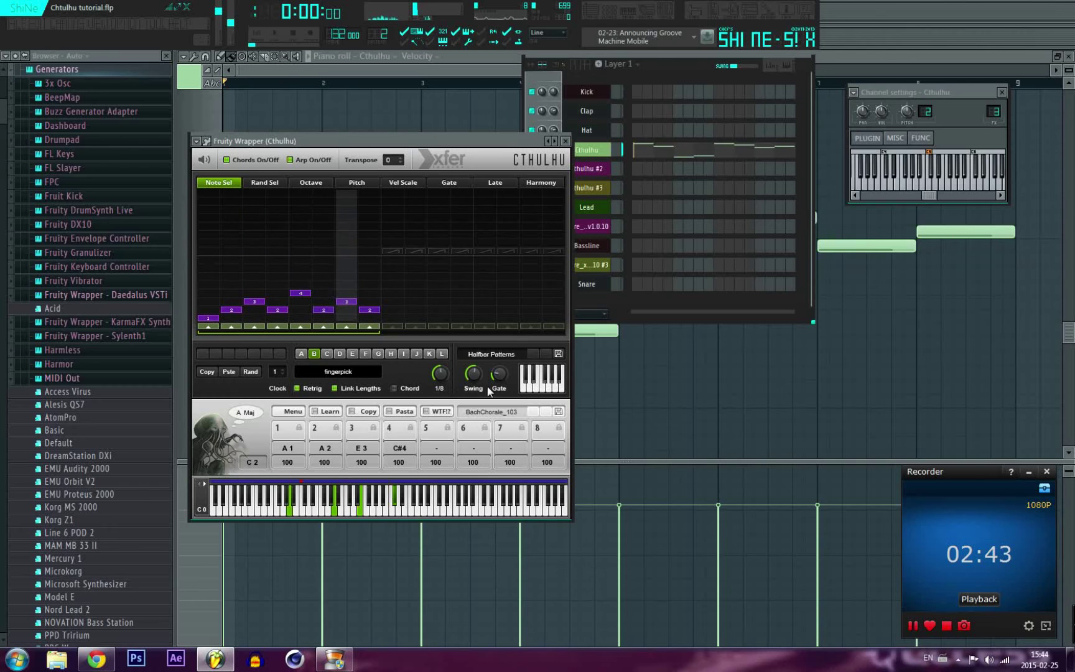
pyautogui.scroll(-1, 442, 371)
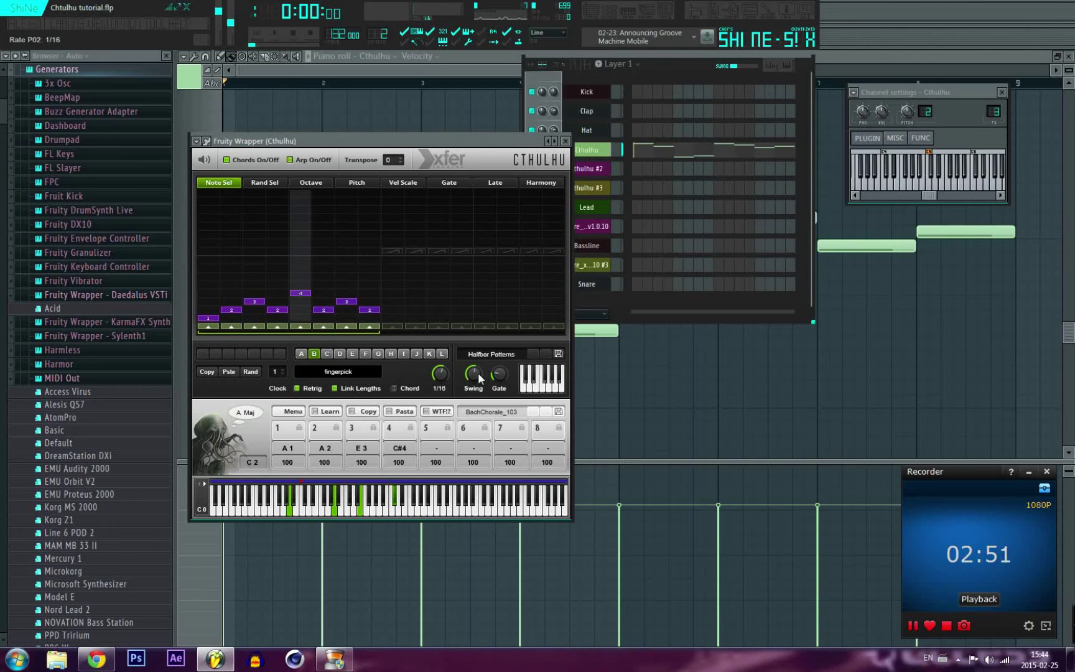
pyautogui.moveTo(478, 374); pyautogui.dragTo(475, 448)
# Raise the arpeggio swing to 48 % while the pattern plays
pyautogui.click(274, 32)
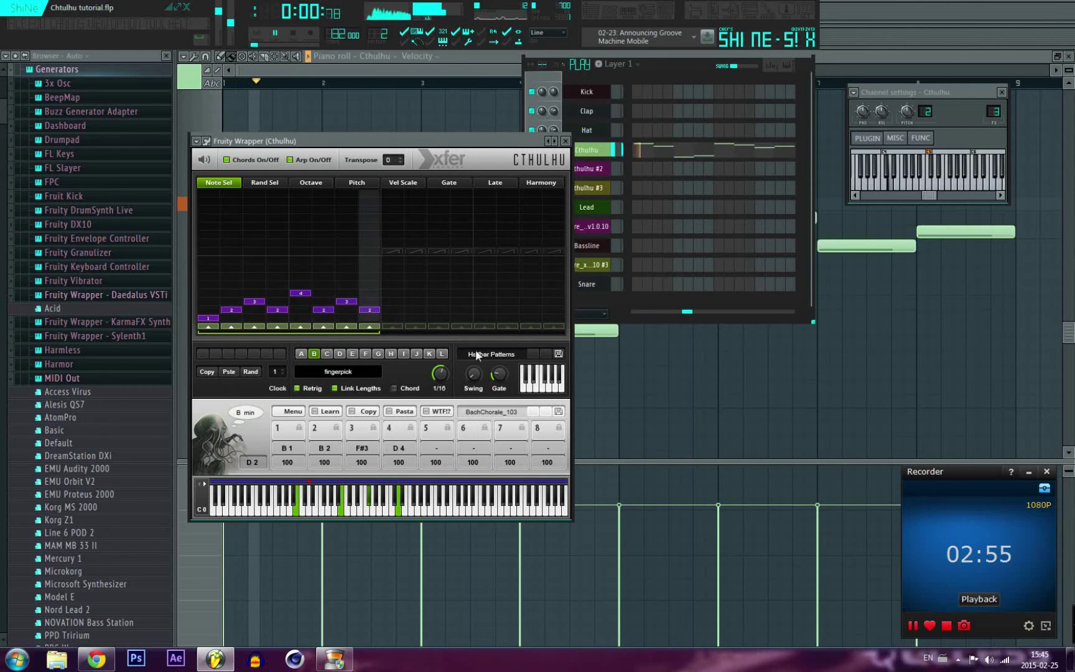
pyautogui.moveTo(471, 361); pyautogui.dragTo(467, 312)
pyautogui.click(276, 34)
pyautogui.click(277, 37)
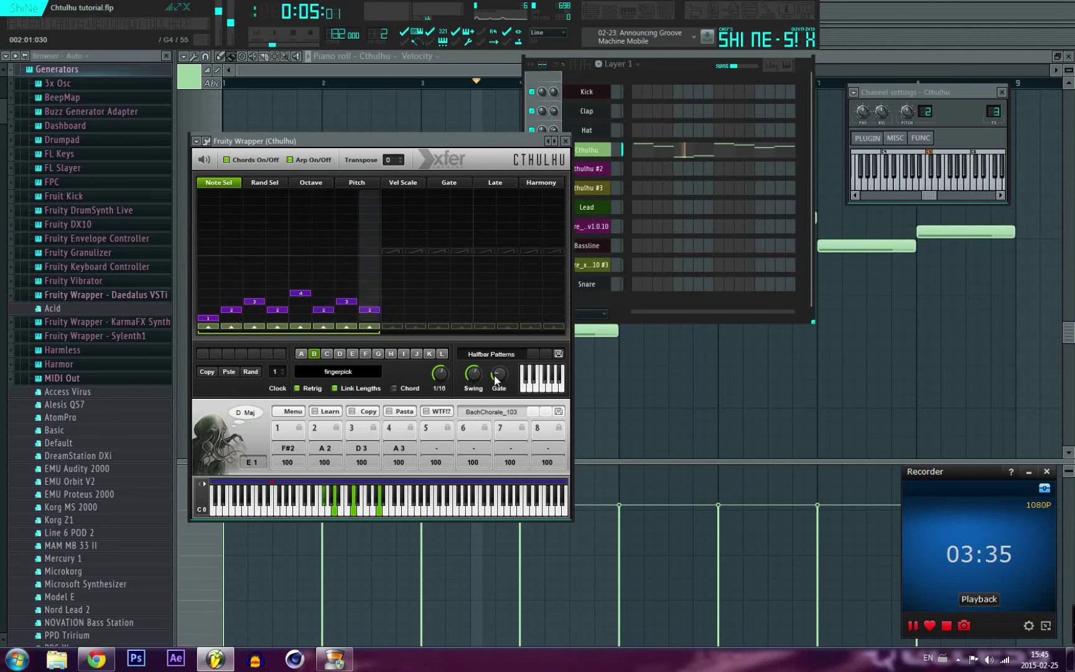
# Turn the arpeggio gate up to about 41 % for longer notes
pyautogui.click(273, 34)
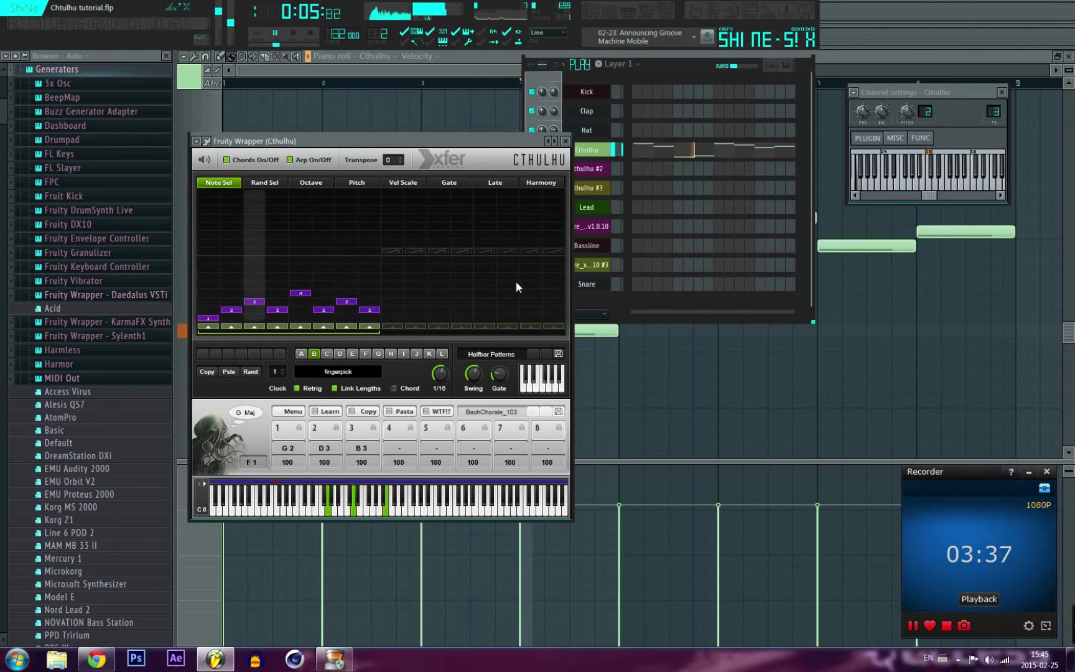
pyautogui.moveTo(499, 374); pyautogui.dragTo(498, 364)
pyautogui.scroll(3, 498, 375)
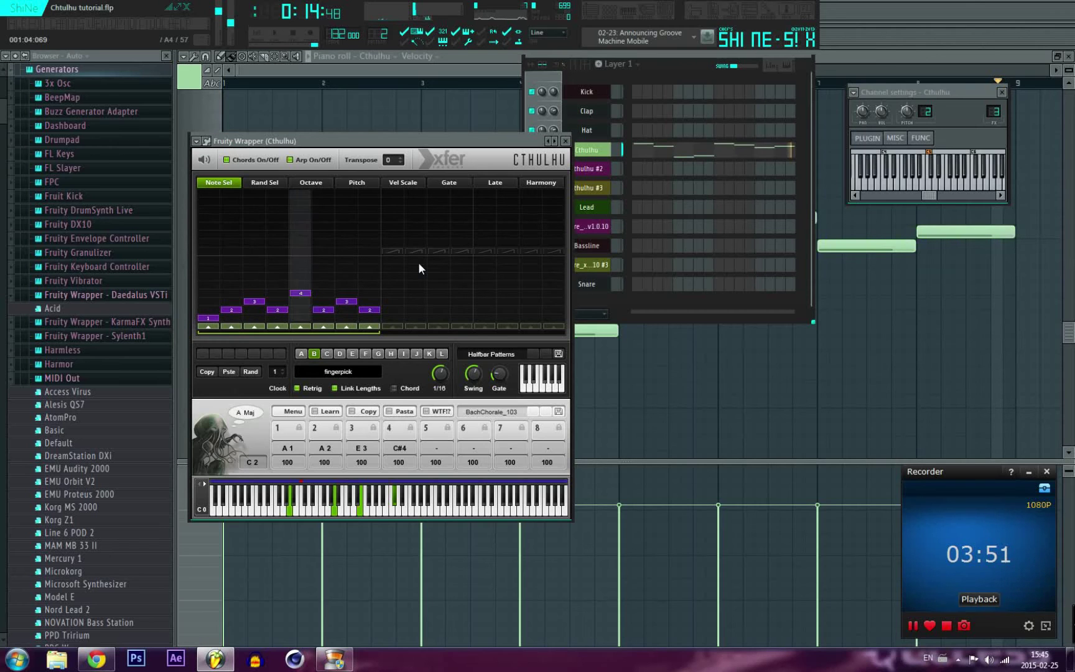
# Close the first Cthulhu's windows and open the Cthulhu #2 channel's plugin
pyautogui.click(597, 153)
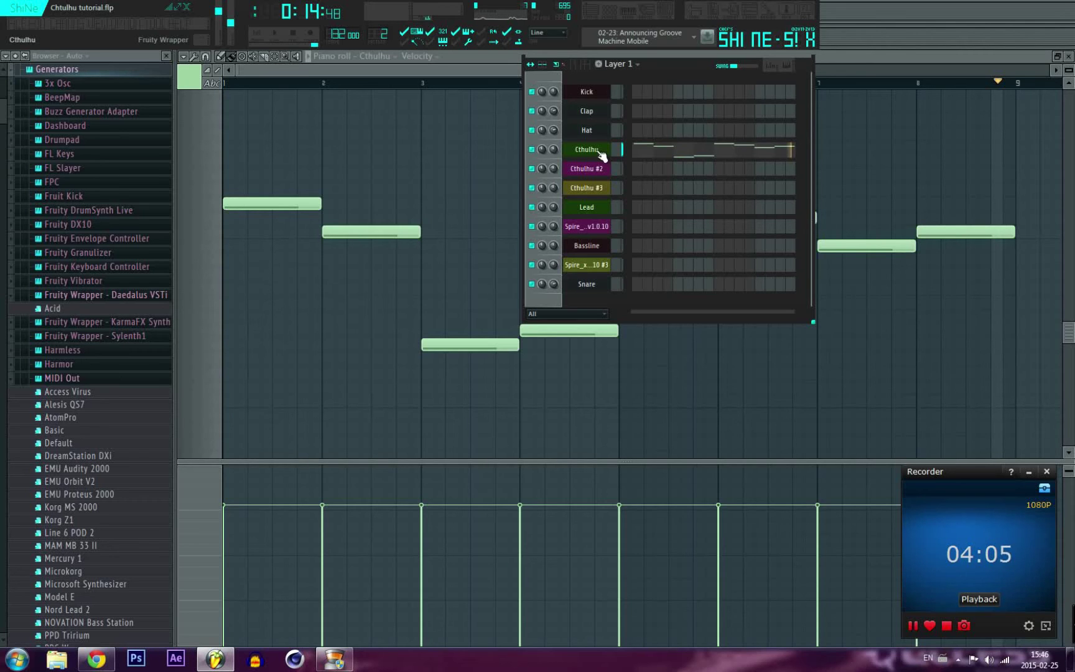
pyautogui.rightClick(599, 155)
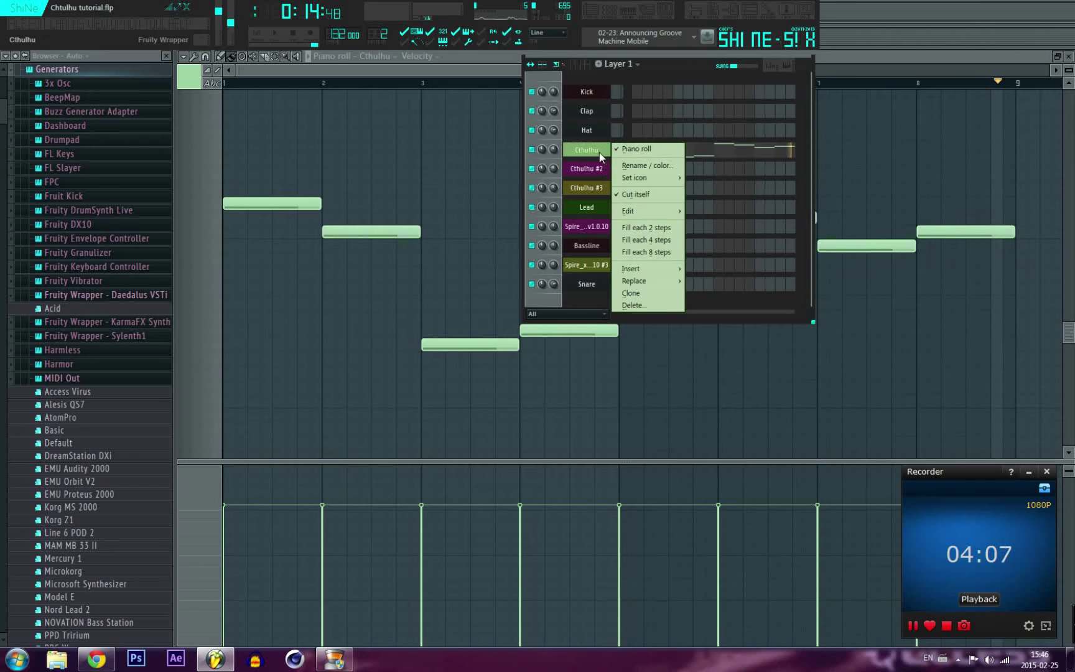
pyautogui.click(574, 75)
pyautogui.click(594, 170)
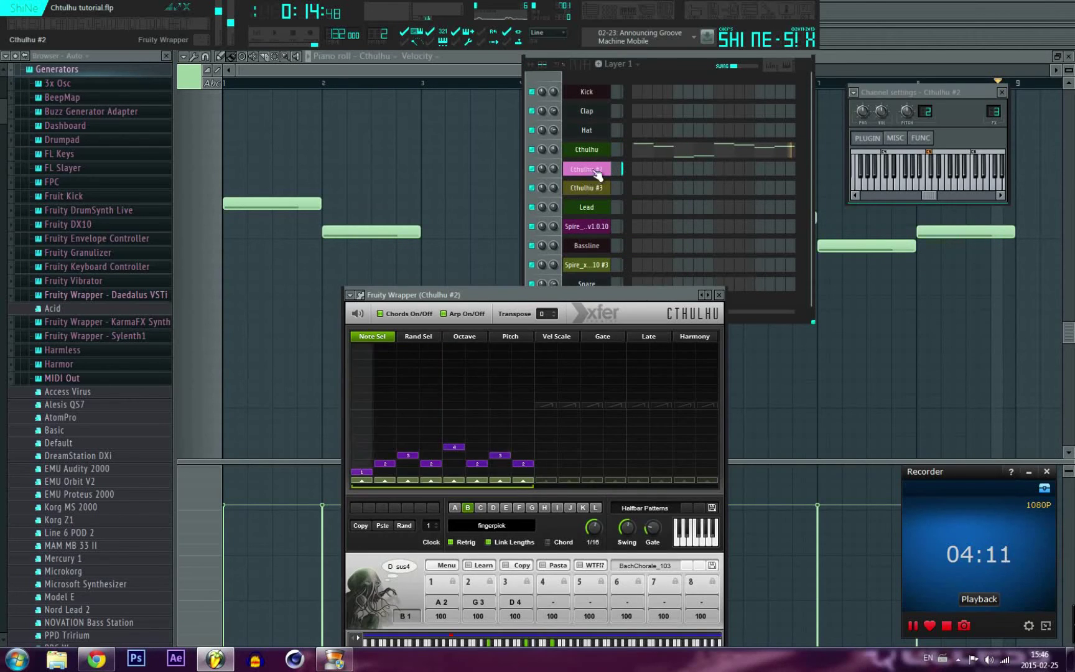
pyautogui.click(361, 294)
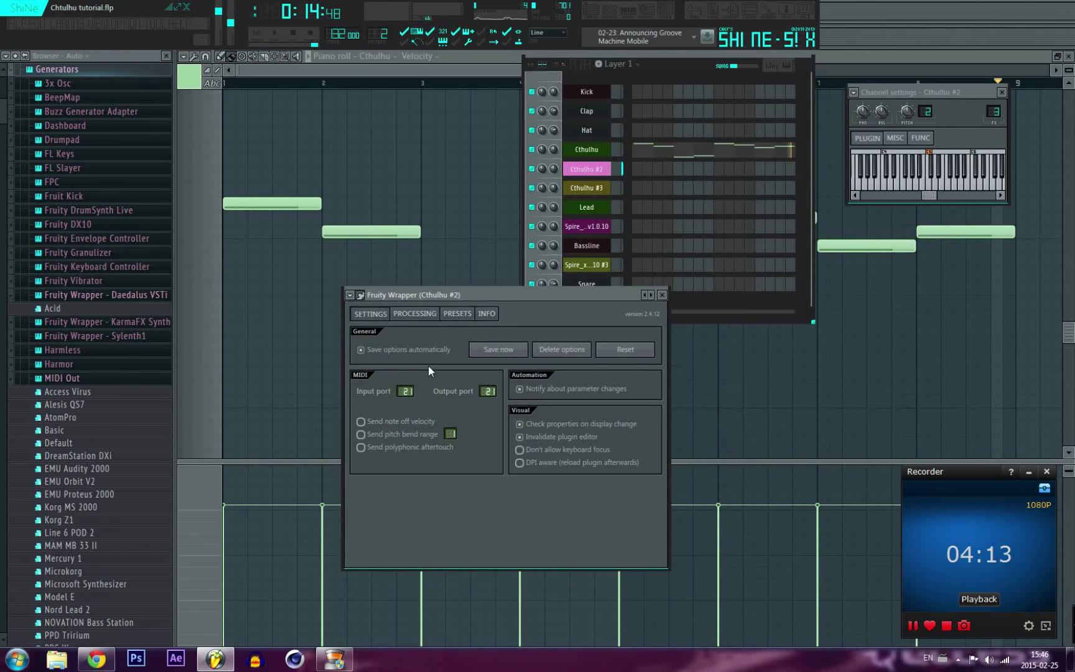
pyautogui.click(360, 295)
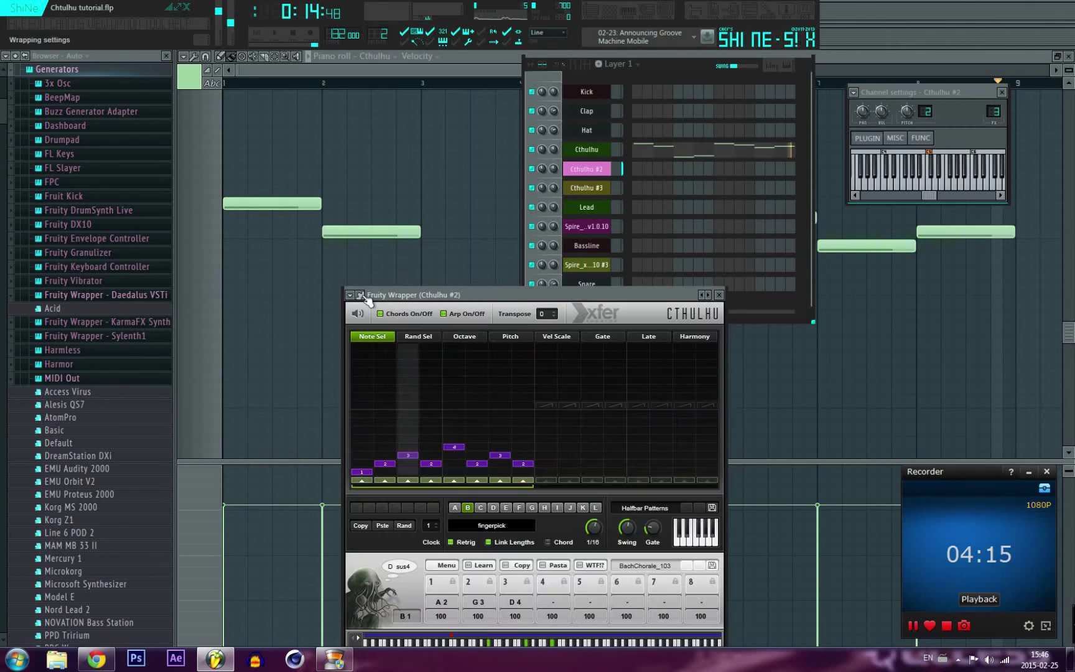
pyautogui.click(587, 150)
pyautogui.click(209, 141)
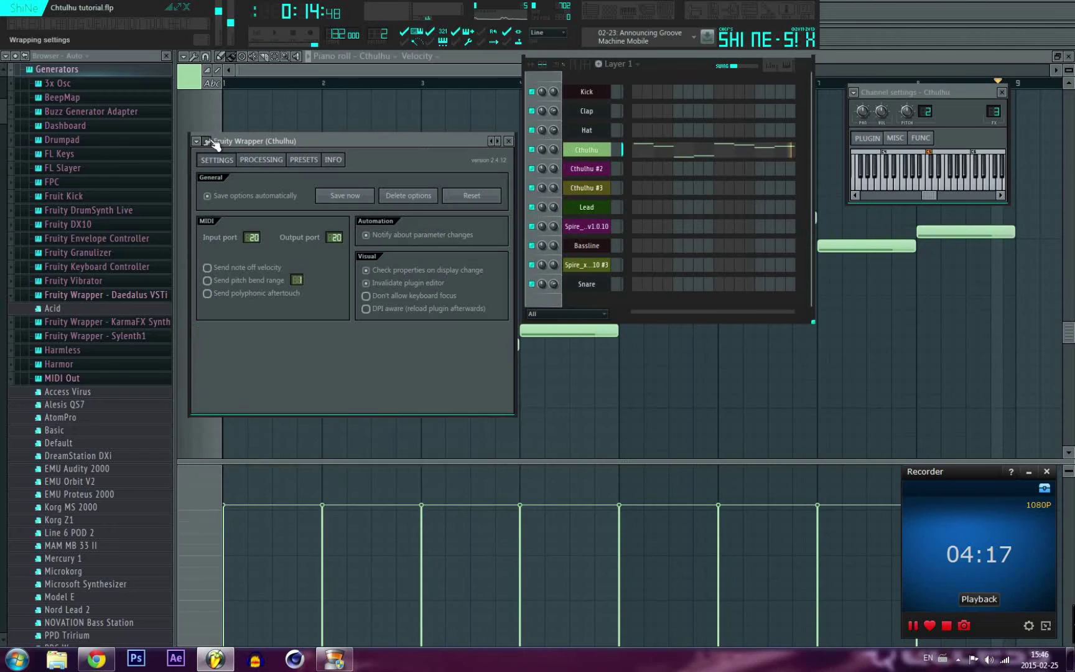
pyautogui.click(209, 141)
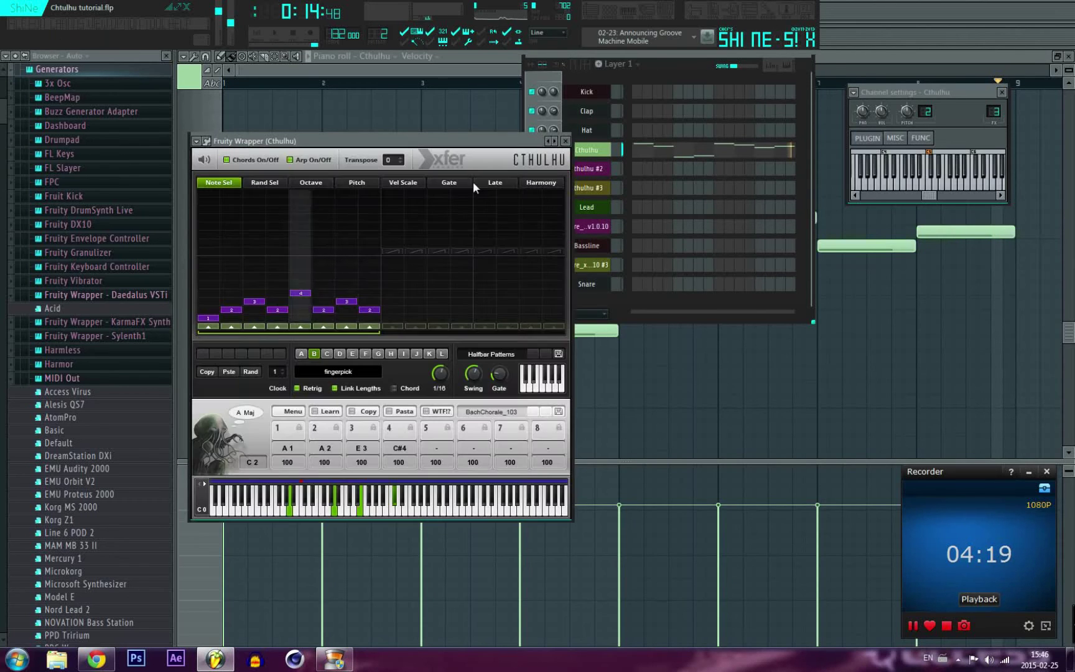
pyautogui.click(587, 169)
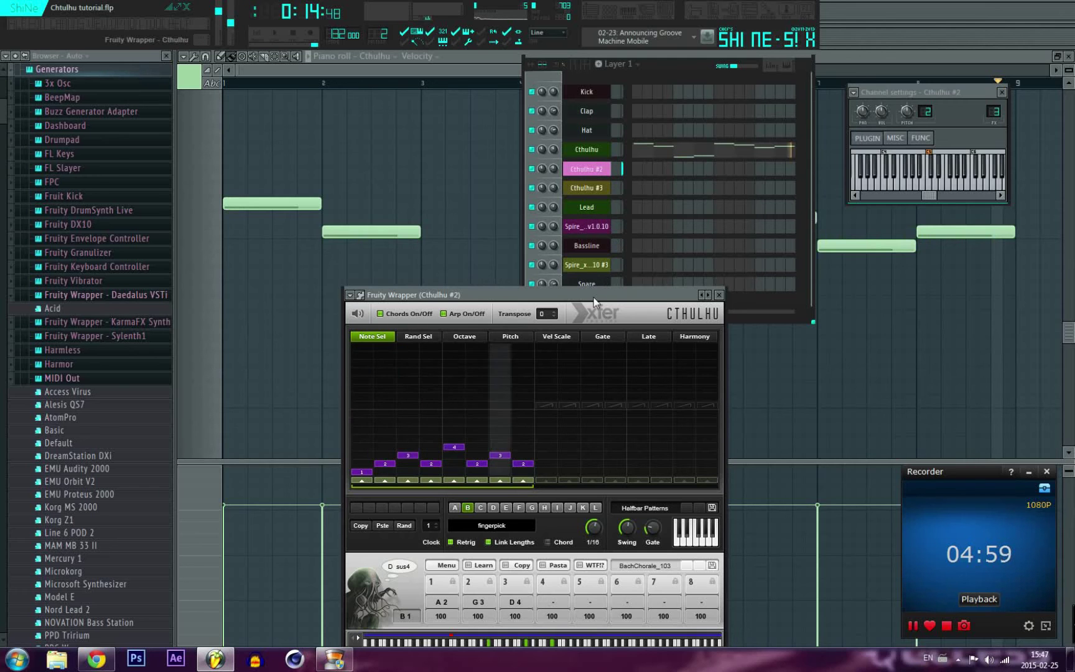
# Nudge the Cthulhu #2 window right, then switch to Layer 2 and audition it
pyautogui.moveTo(593, 297); pyautogui.dragTo(599, 298)
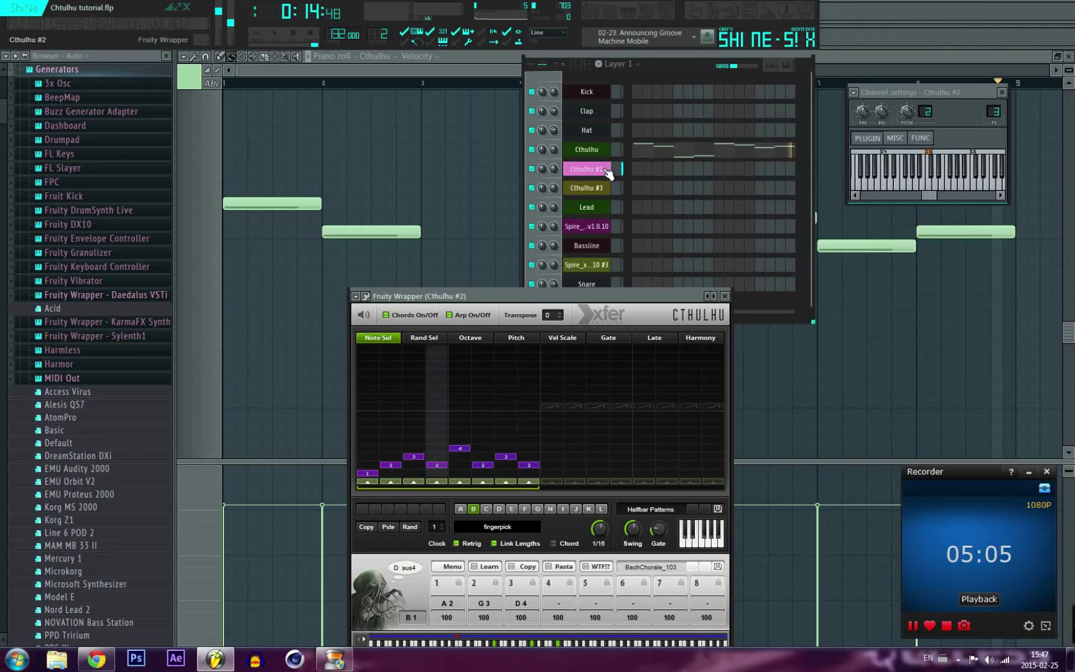
pyautogui.click(635, 65)
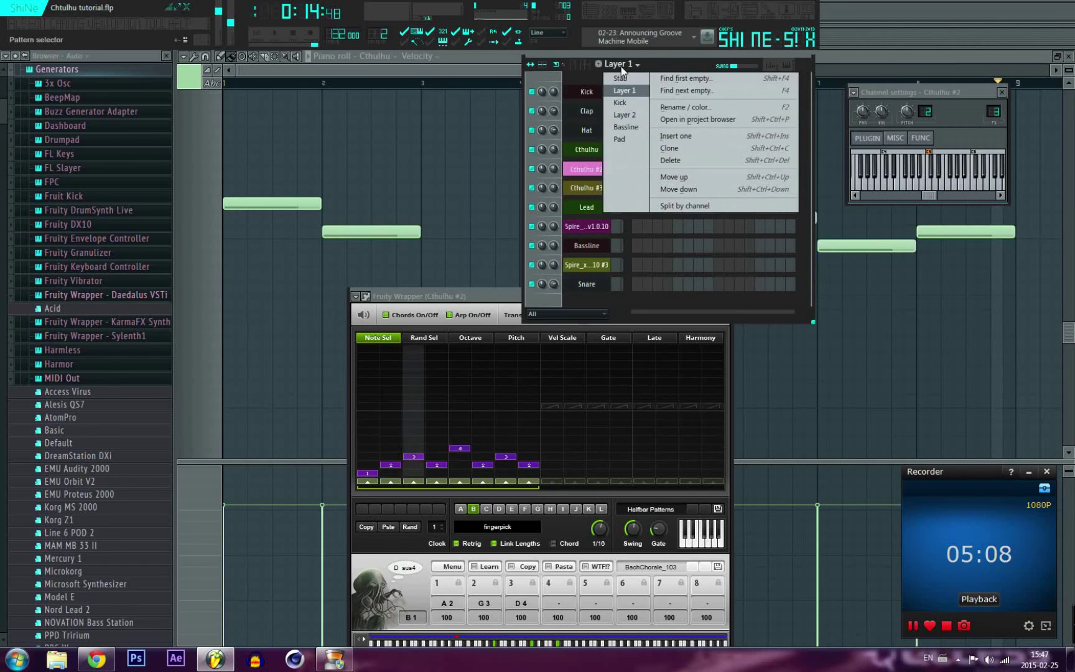
pyautogui.click(641, 115)
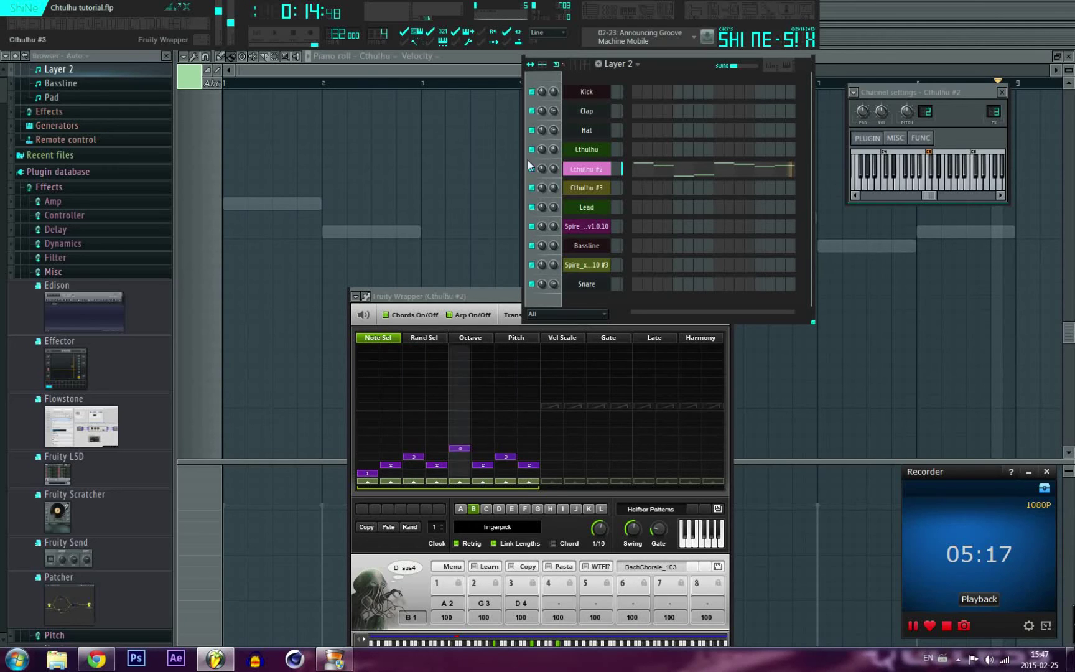
pyautogui.click(276, 37)
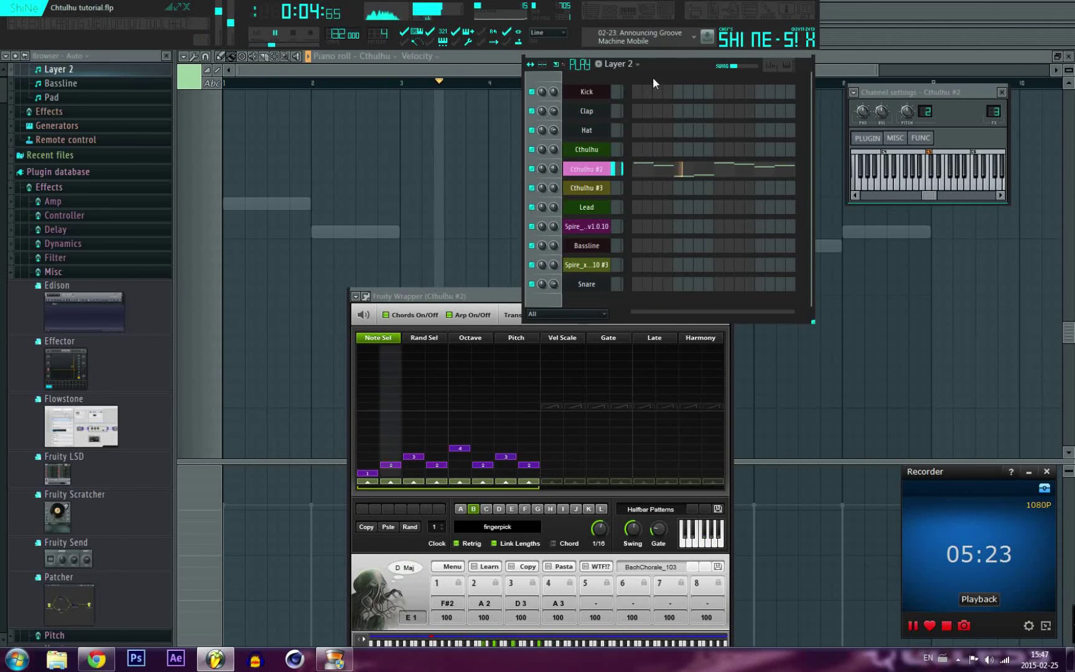
pyautogui.click(295, 37)
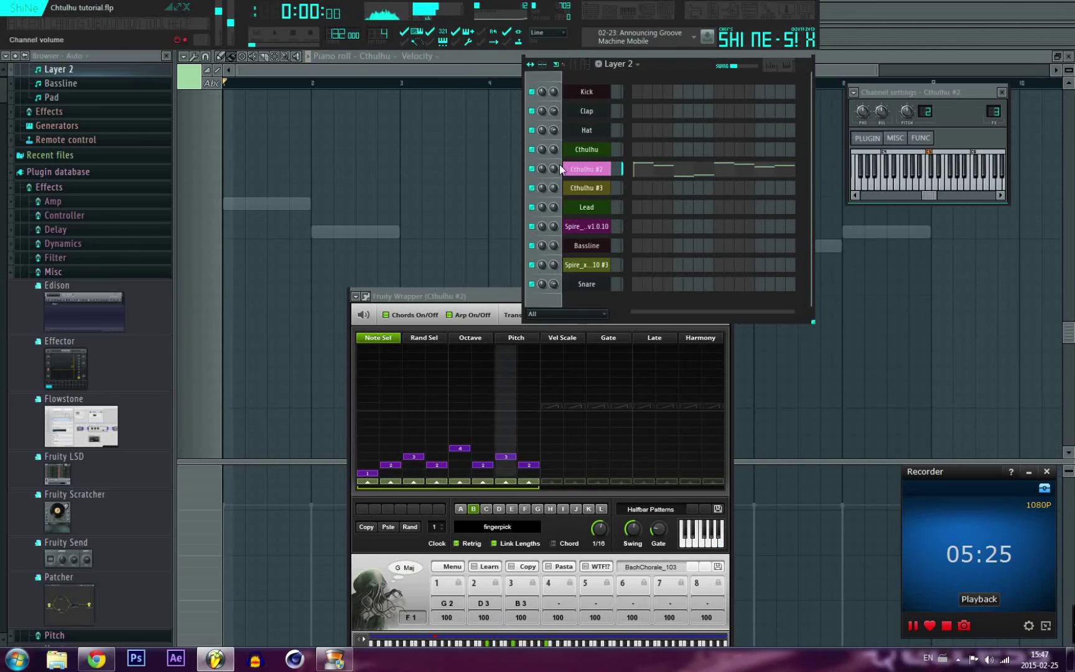
# Flip back to Layer 1 and then to Layer 2 to compare the patterns
pyautogui.click(620, 64)
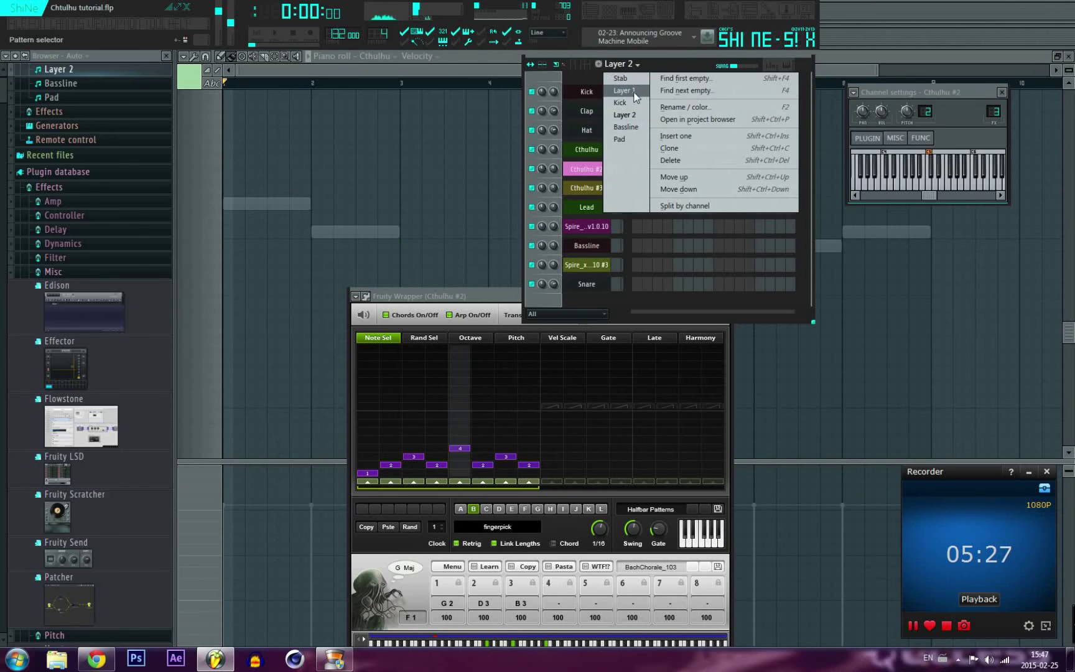
pyautogui.click(624, 90)
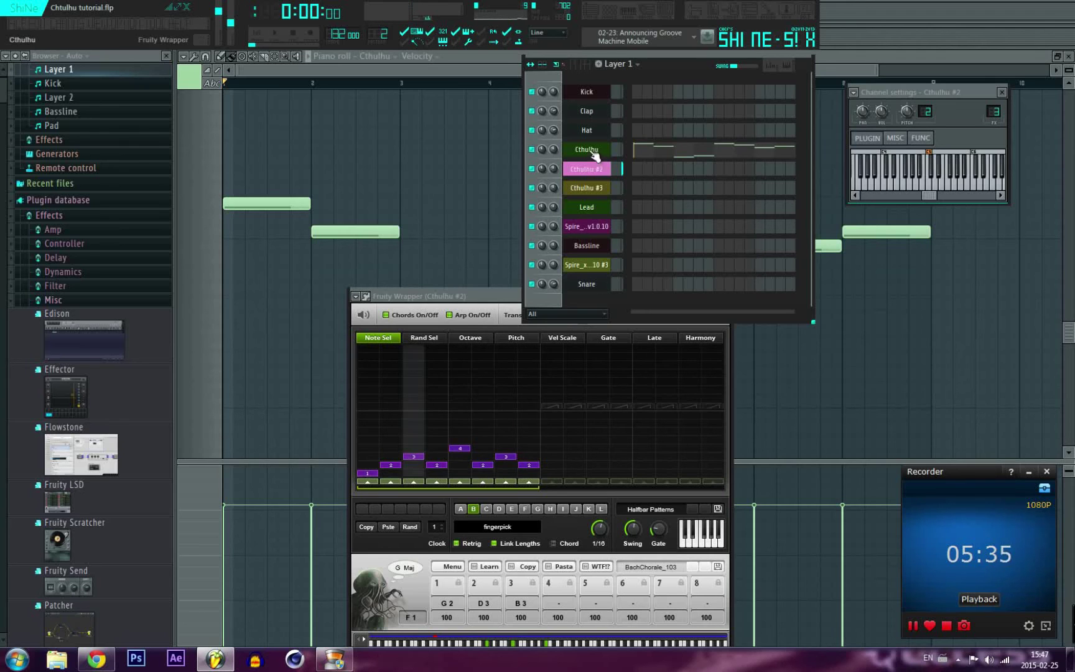
pyautogui.click(618, 65)
pyautogui.click(626, 117)
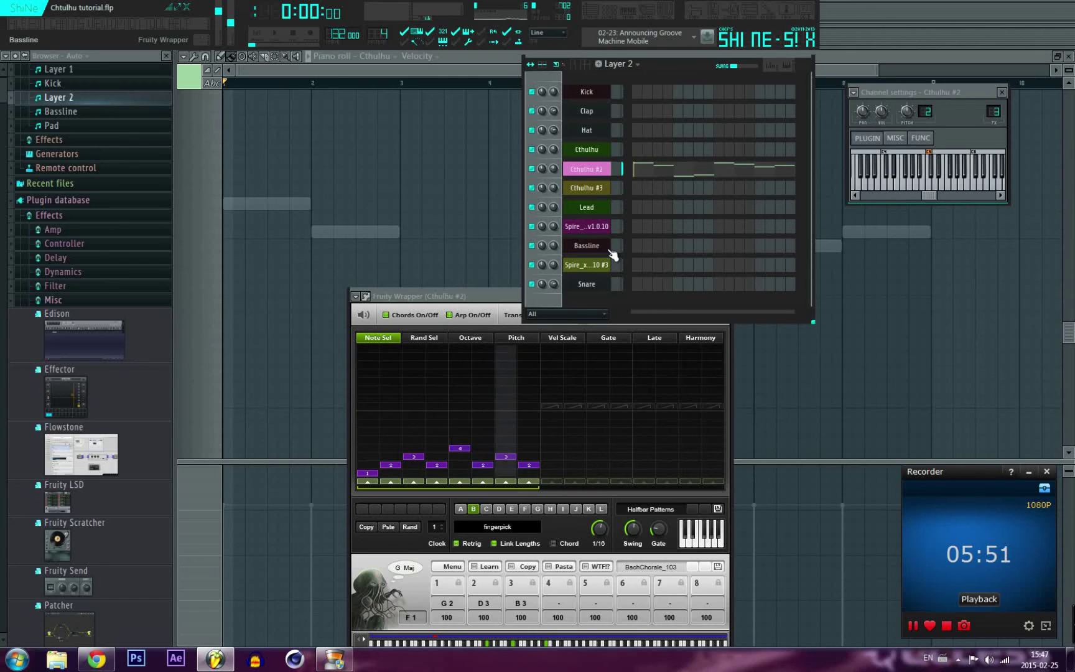
pyautogui.click(619, 63)
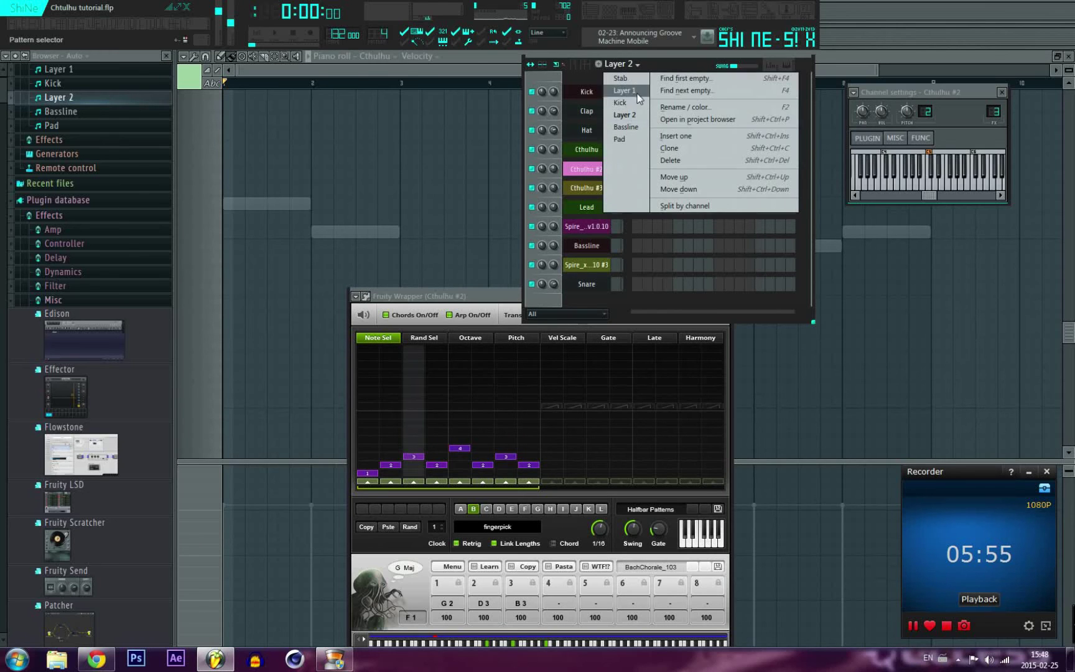
# Select the Pad pattern and open the Cthulhu #3 and Spire #3 plugins
pyautogui.click(638, 139)
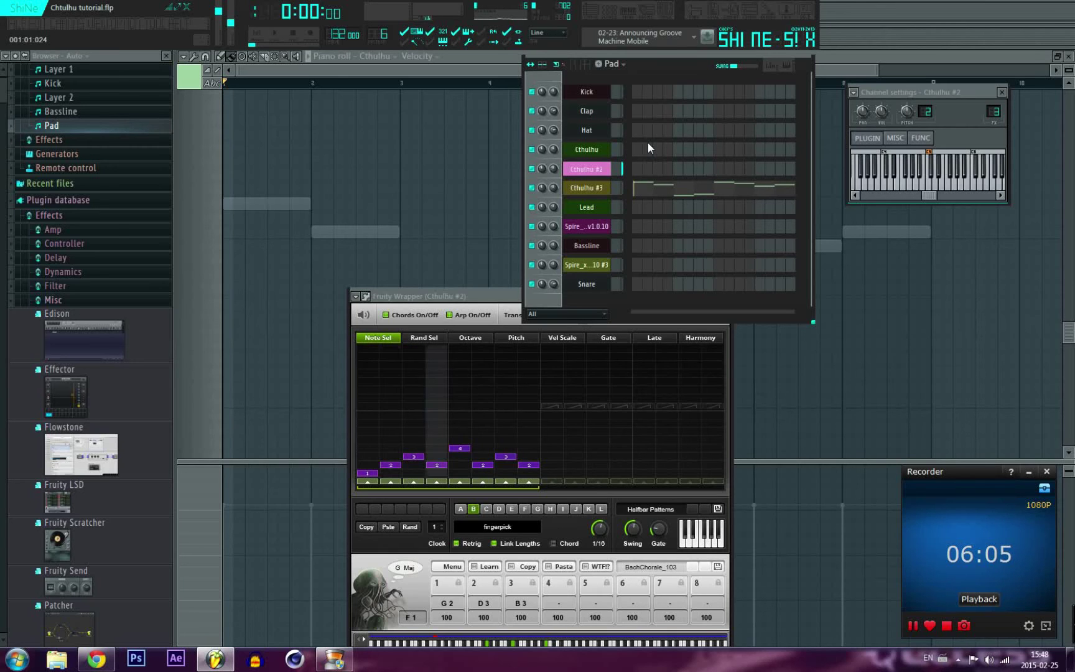
pyautogui.click(587, 188)
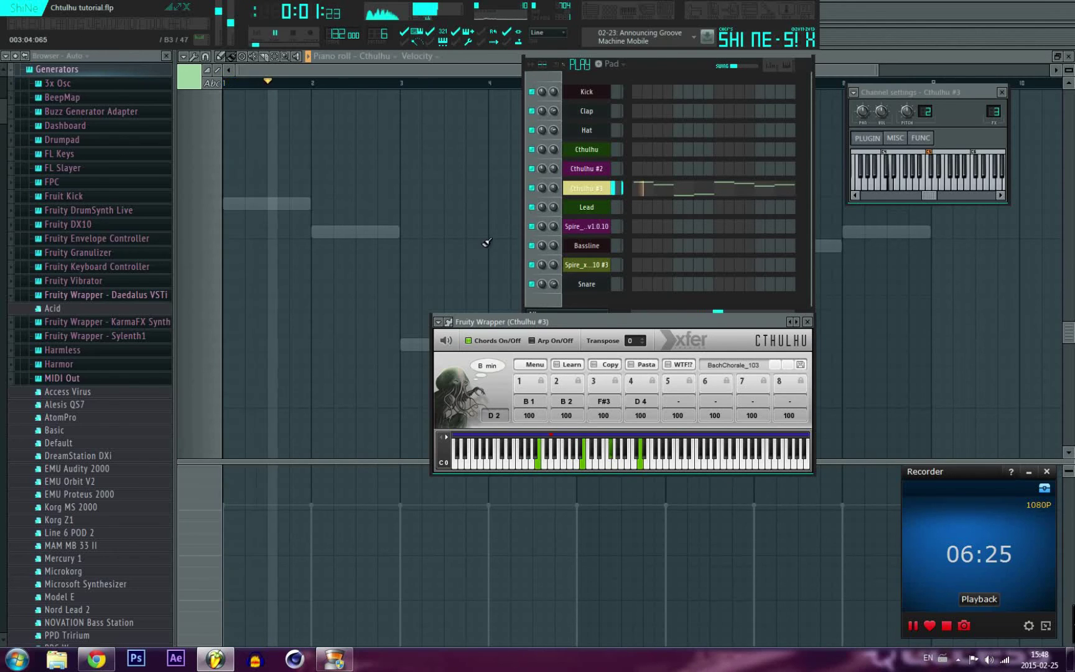
pyautogui.click(598, 266)
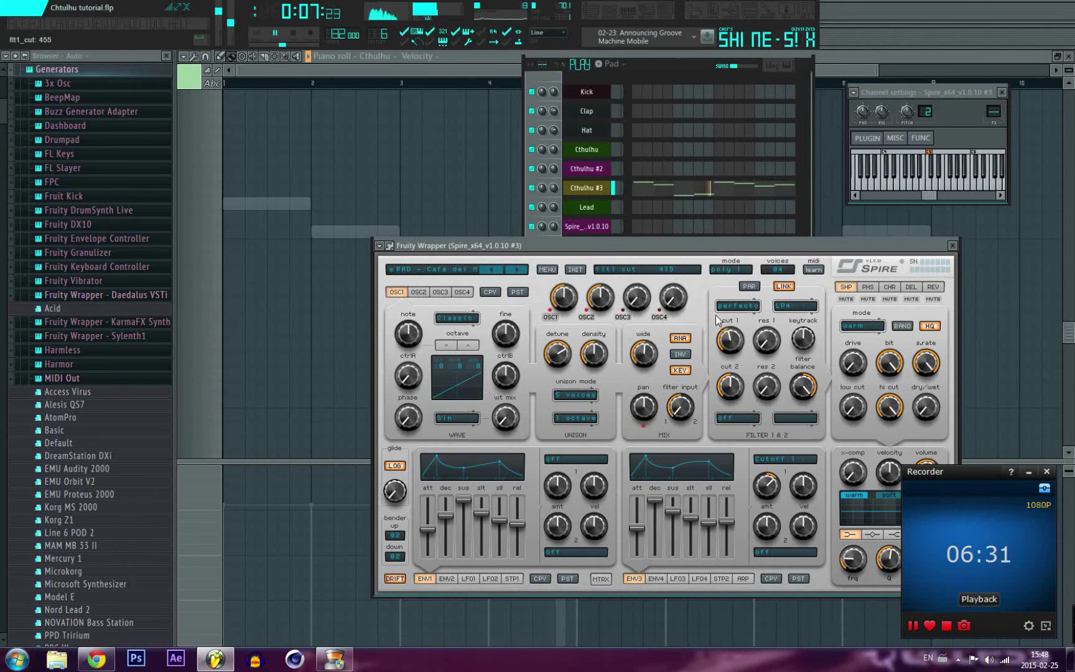
pyautogui.click(631, 73)
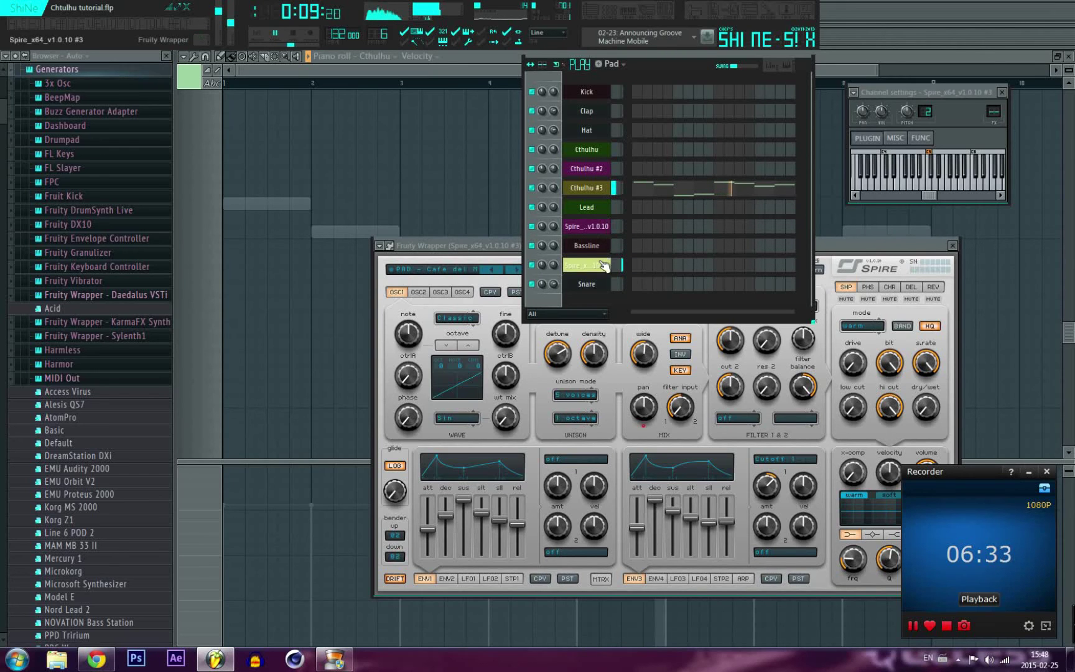
# Audition the Bassline, Spire, Lead, Clap and Cthulhu #3 channels, then stop playback
pyautogui.click(591, 247)
pyautogui.click(599, 227)
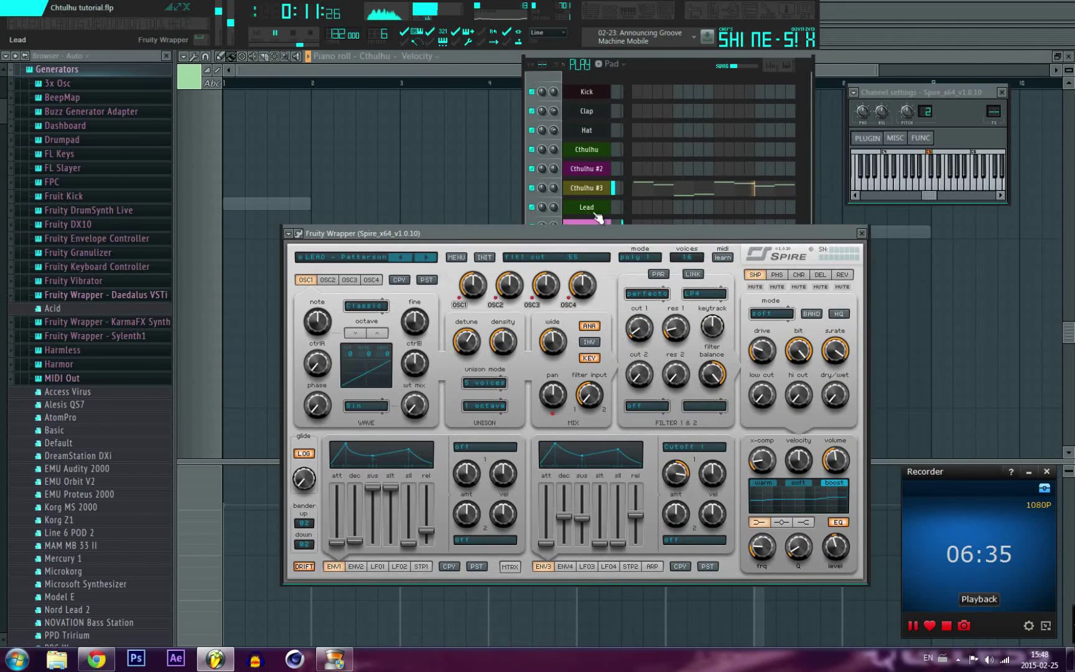
pyautogui.click(591, 207)
pyautogui.click(592, 110)
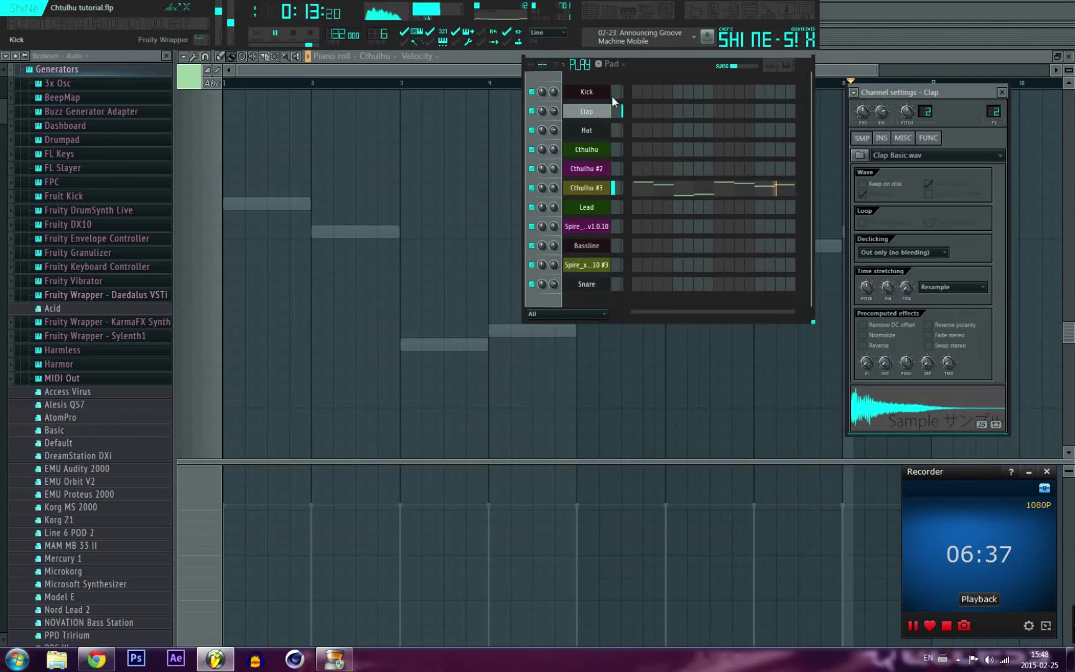
pyautogui.click(587, 188)
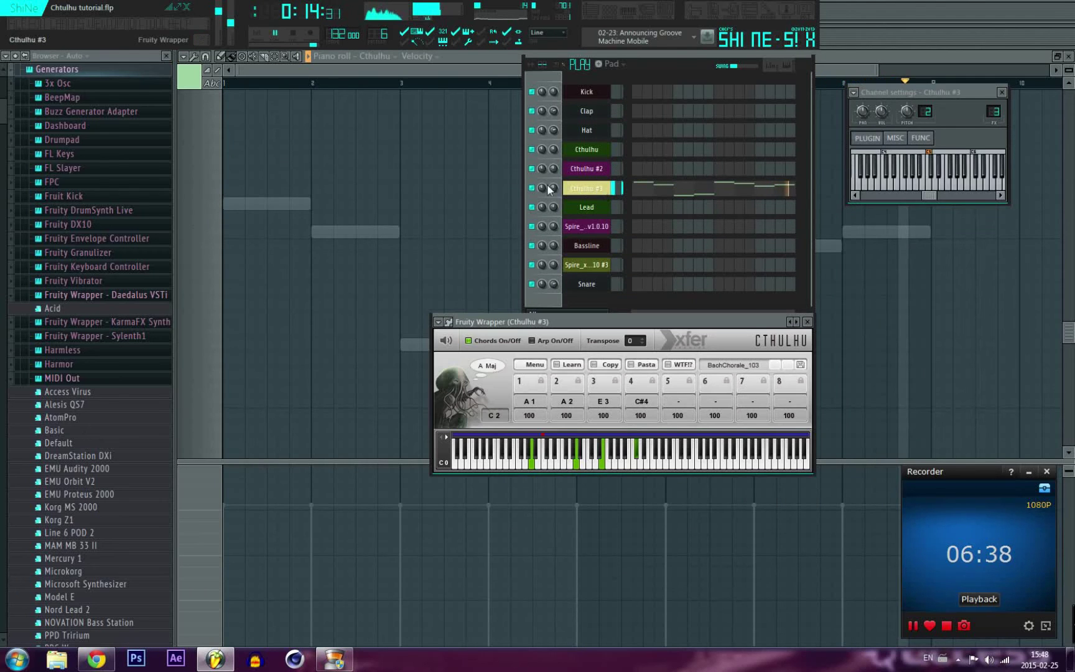
pyautogui.click(272, 40)
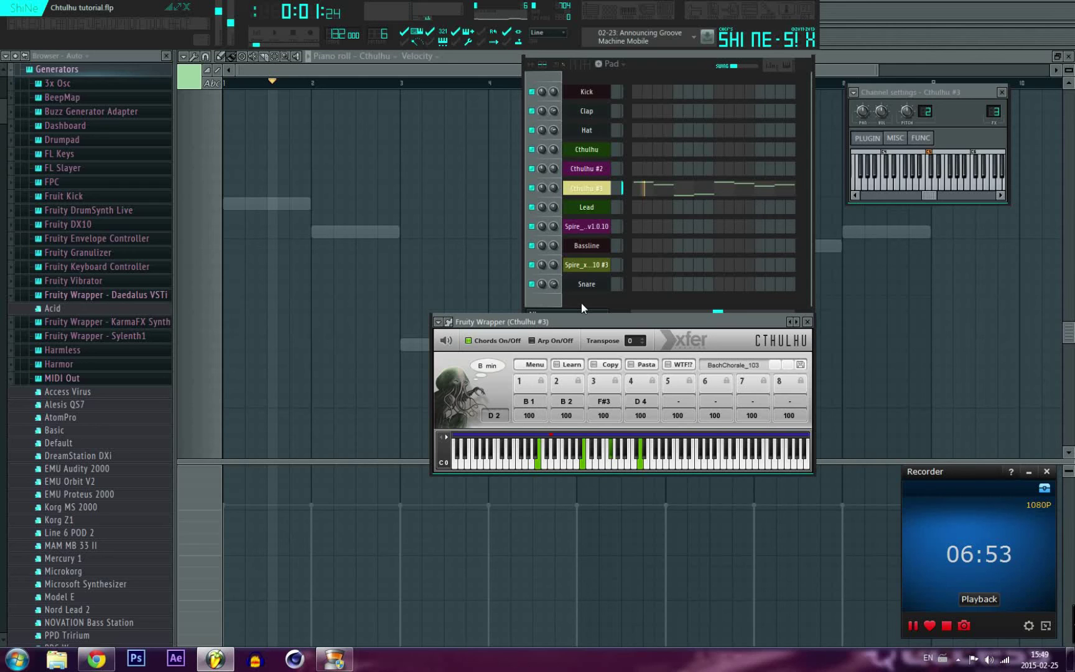
# In the playlist, unmute all tracks and delete the Stab clip from Track 2
pyautogui.click(590, 11)
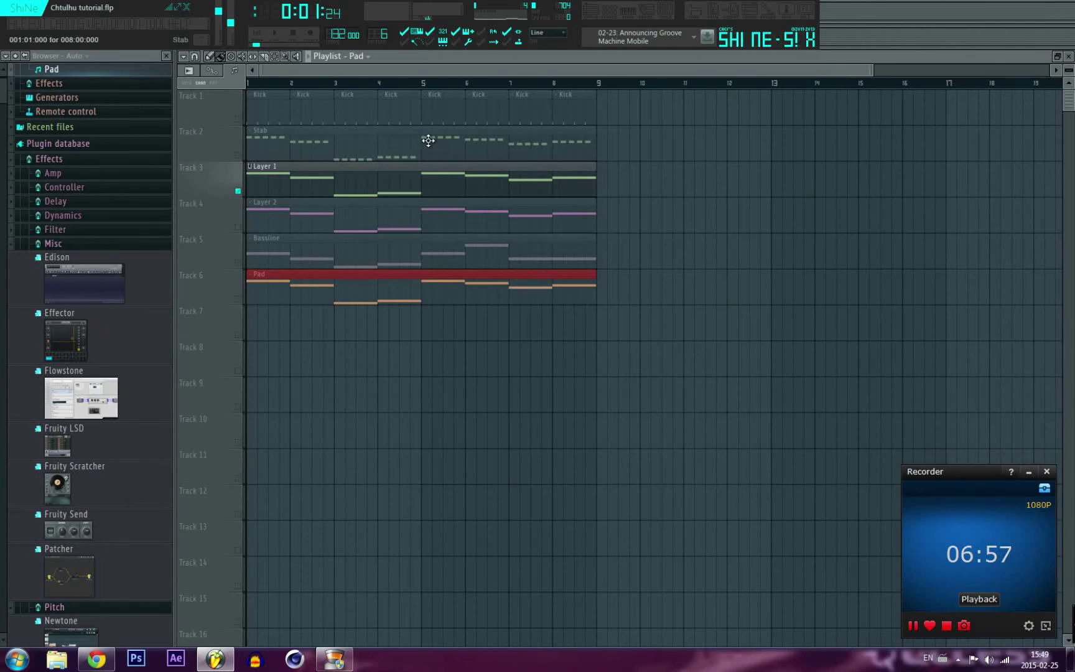
pyautogui.rightClick(237, 191)
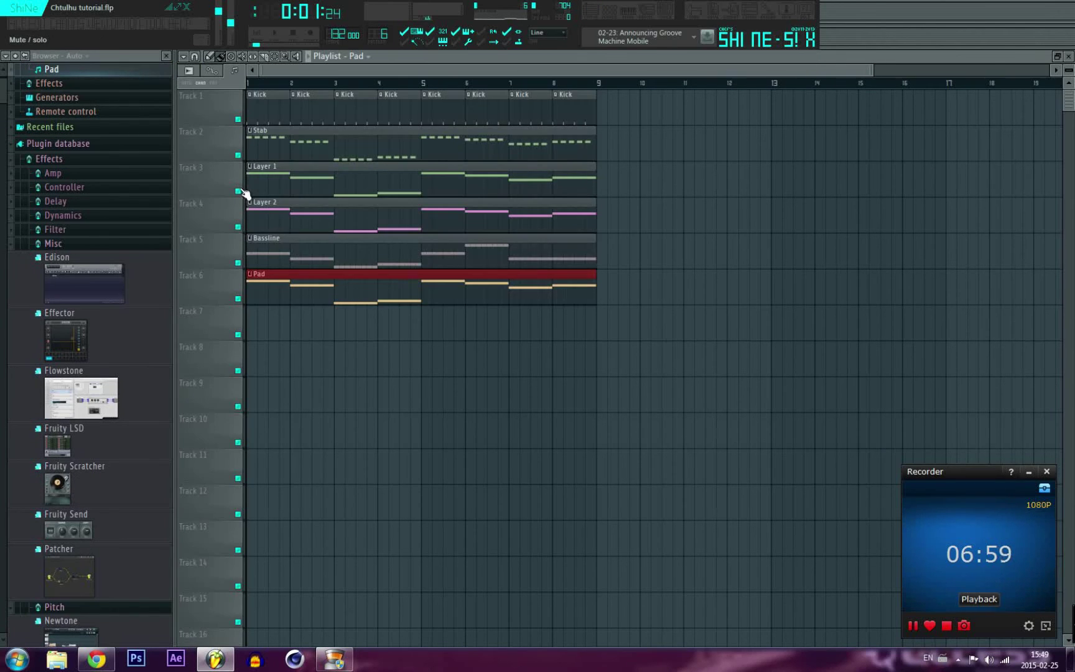
pyautogui.rightClick(255, 141)
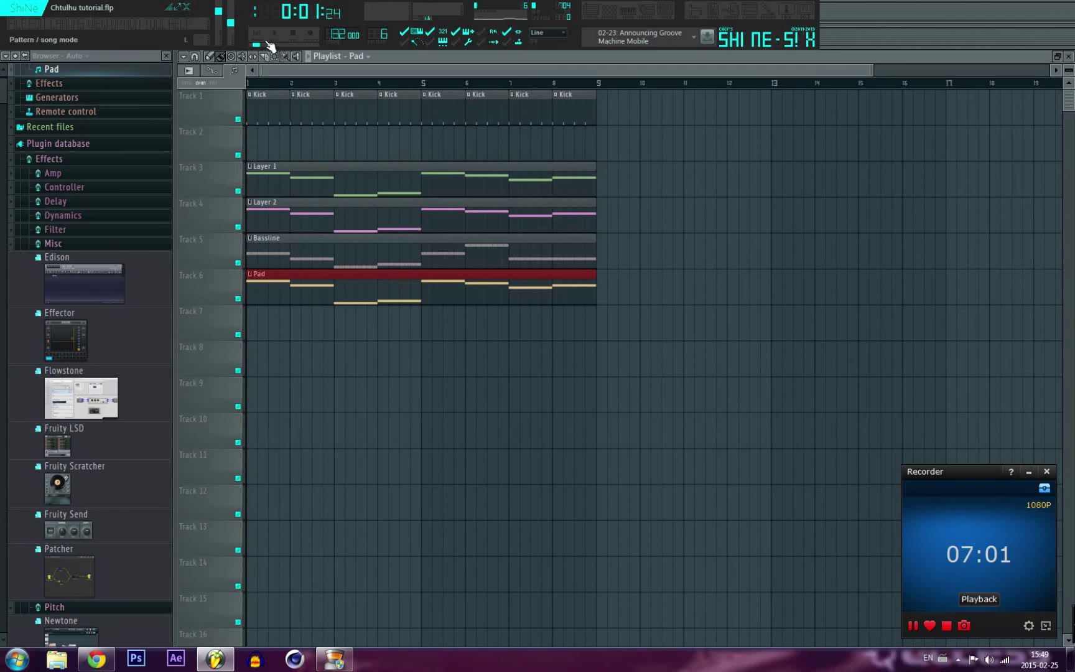
# Play the whole arrangement in song mode, then stop at the start
pyautogui.click(257, 39)
pyautogui.click(275, 32)
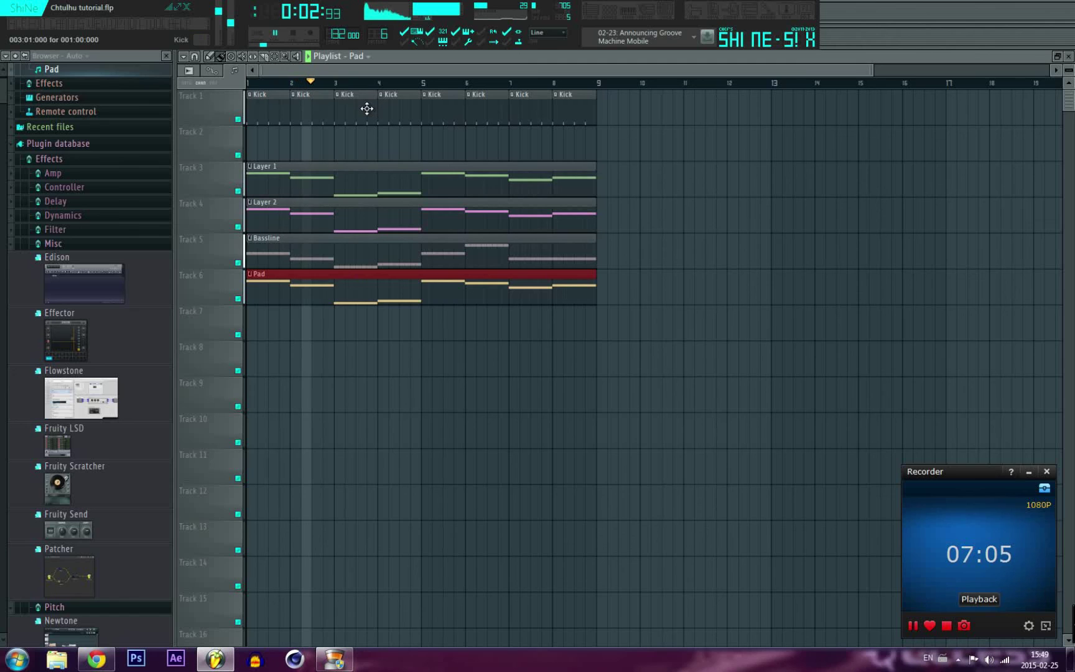
pyautogui.click(294, 38)
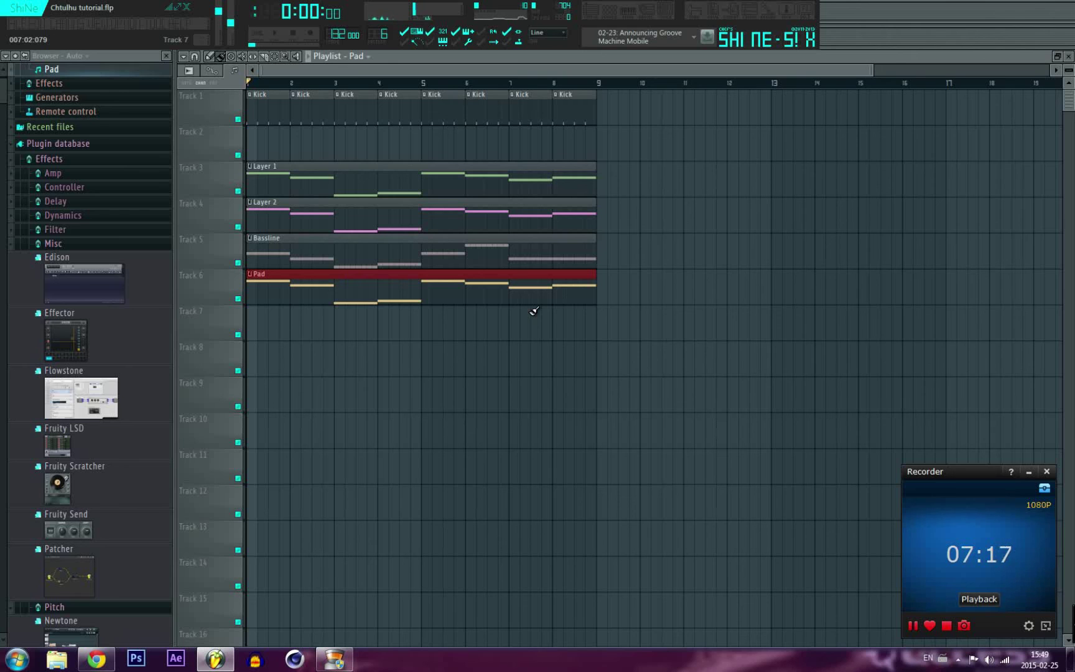
# Select the Bassline pattern and place the Cthulhu plugin window beside the channel rack
pyautogui.click(509, 258)
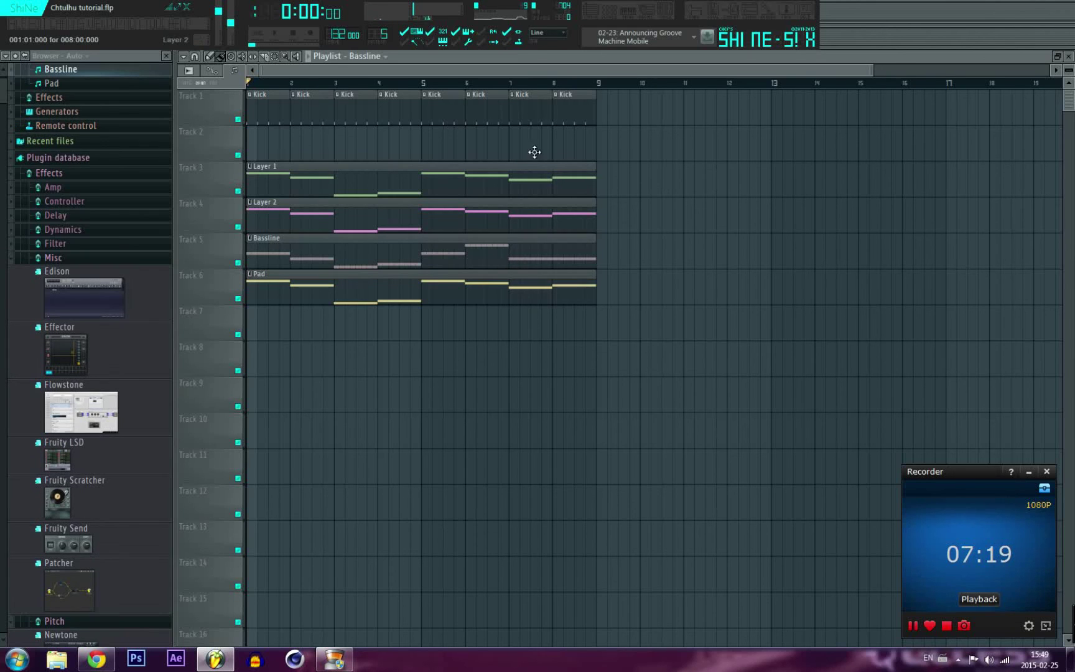
pyautogui.click(607, 15)
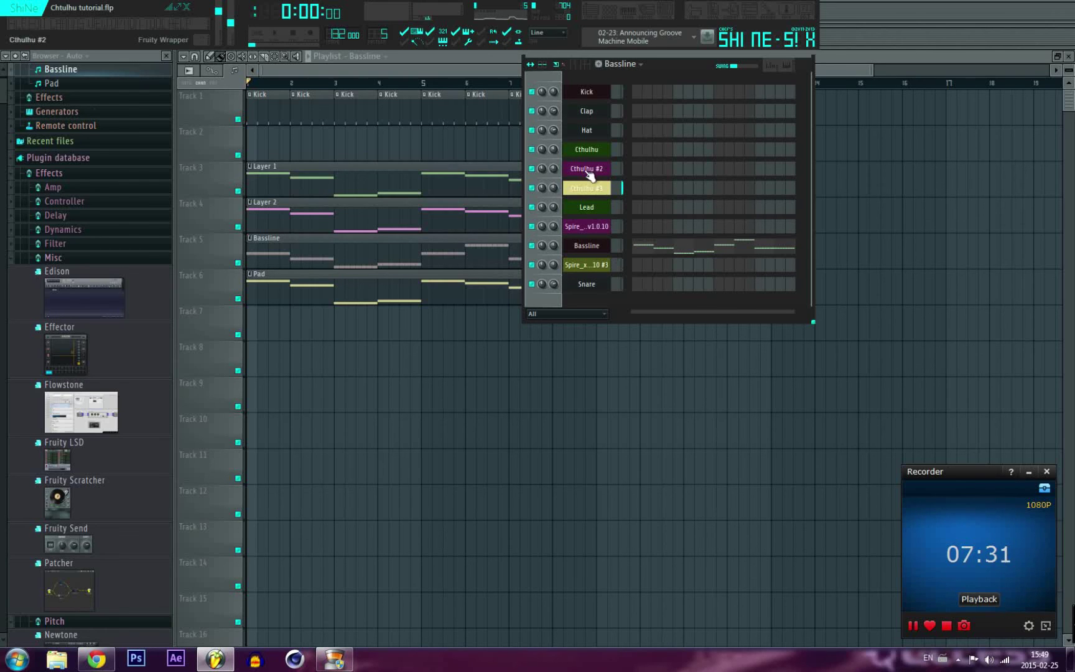
pyautogui.click(586, 149)
pyautogui.moveTo(444, 295); pyautogui.dragTo(285, 140)
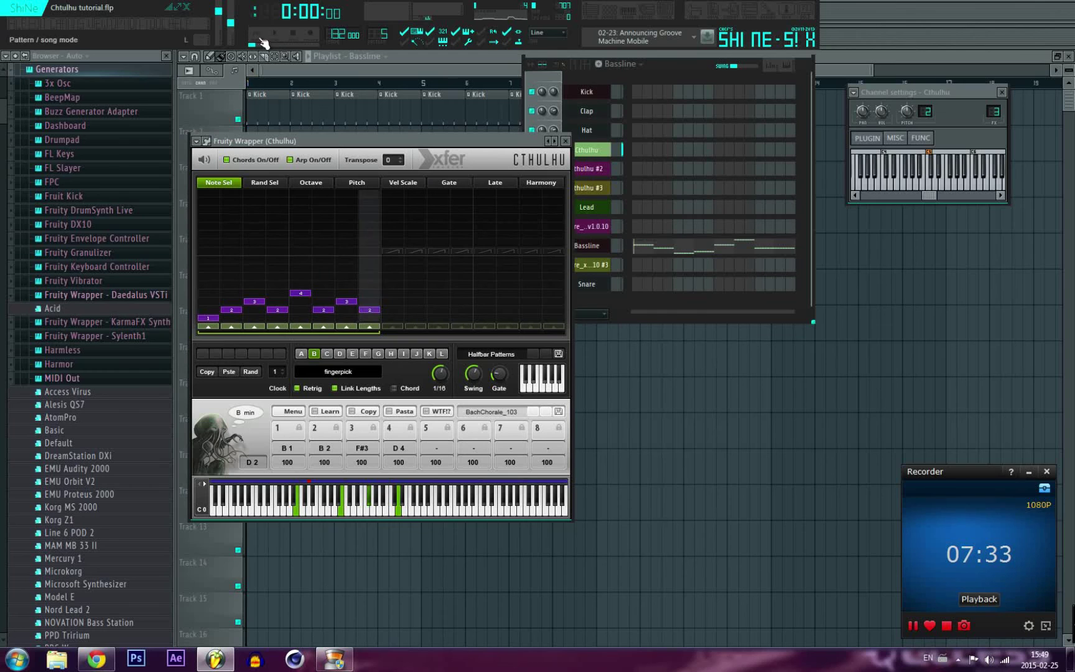
# Switch to the Layer 1 pattern and play it to preview the chords
pyautogui.click(621, 64)
pyautogui.click(629, 88)
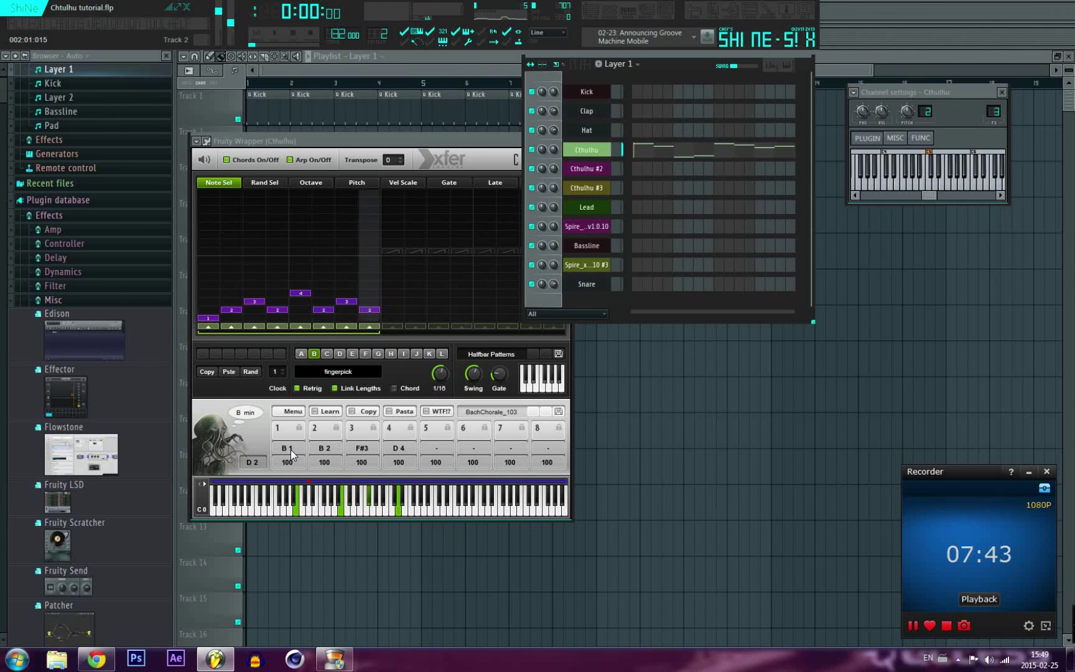
pyautogui.click(280, 38)
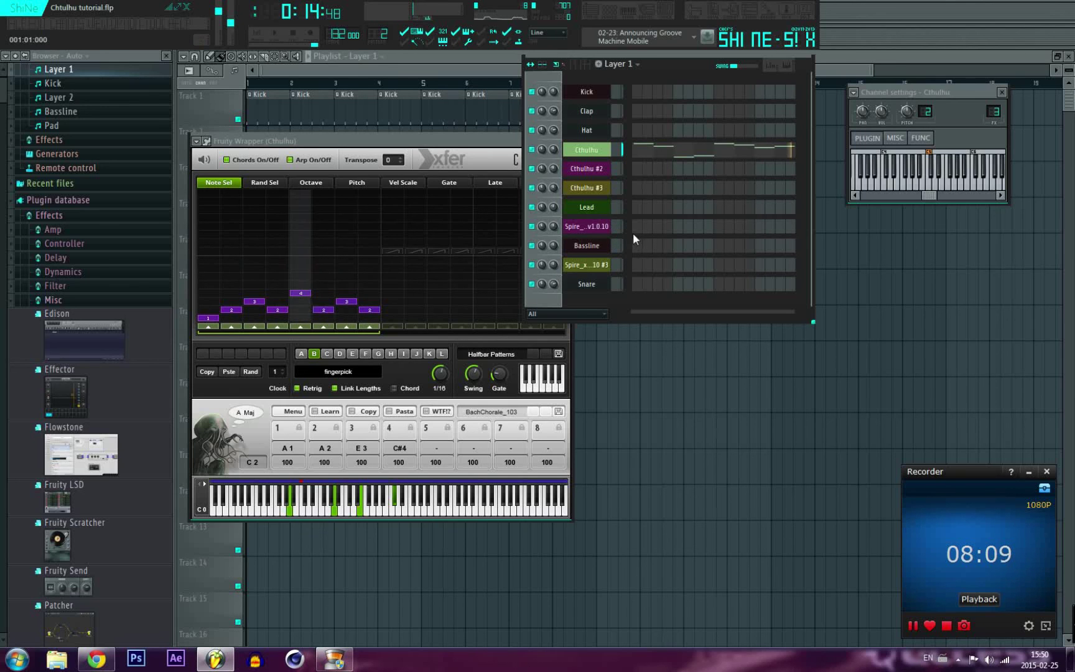
pyautogui.click(618, 64)
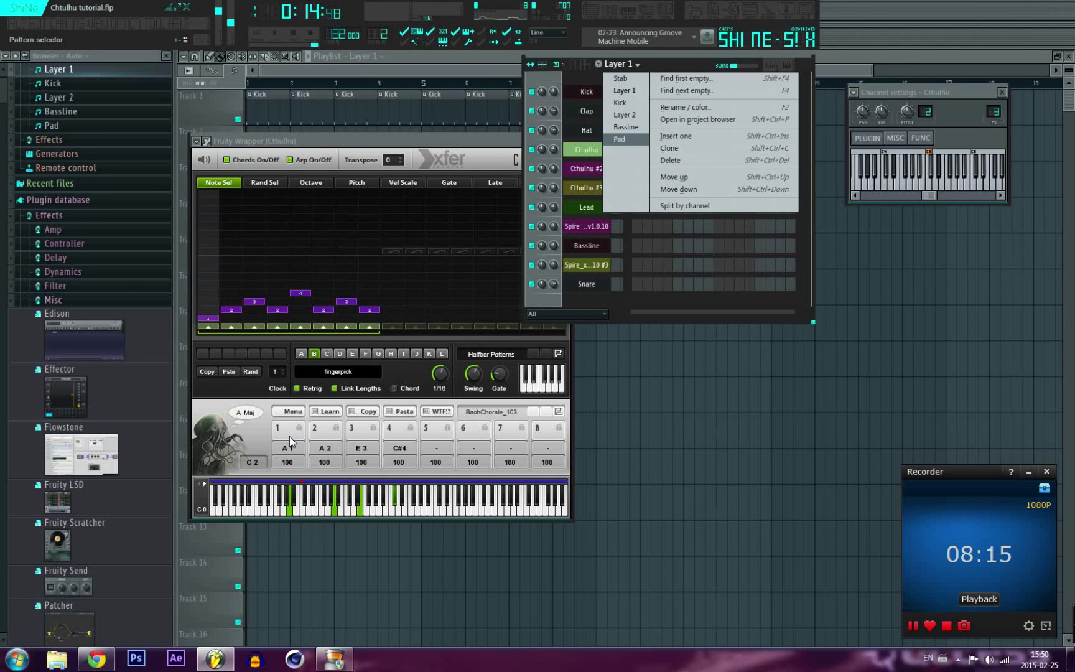
# Open the Bassline pattern's notes in the piano roll and close the Spire plugin window
pyautogui.click(625, 127)
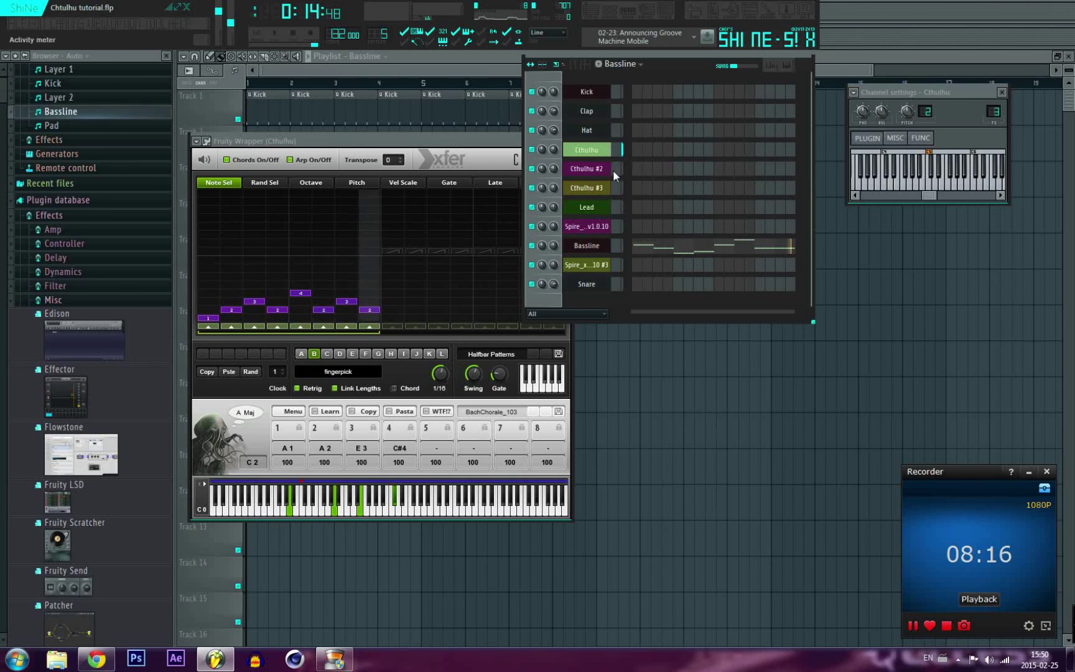
pyautogui.rightClick(609, 244)
pyautogui.click(622, 247)
pyautogui.scroll(-4, 361, 91)
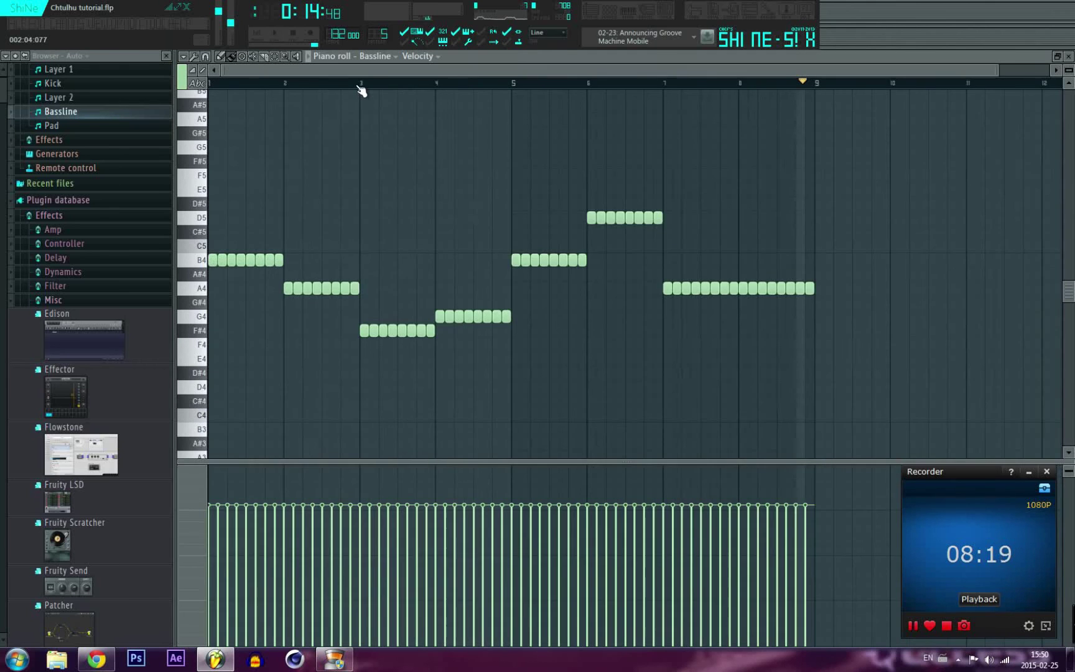
pyautogui.press('F6')
pyautogui.click(601, 249)
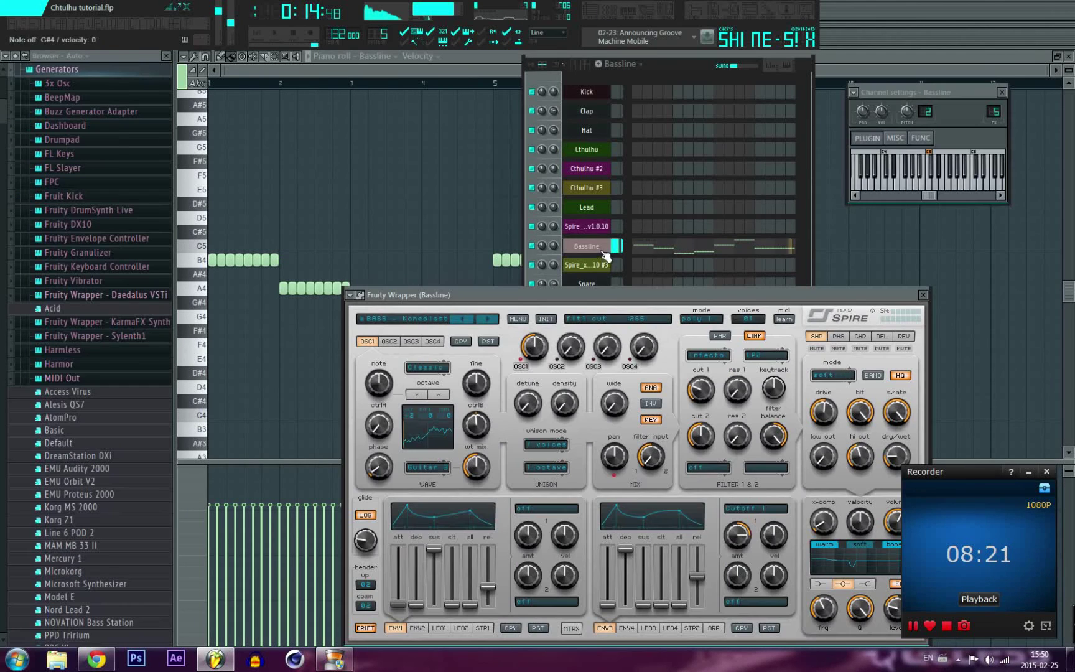
pyautogui.click(432, 73)
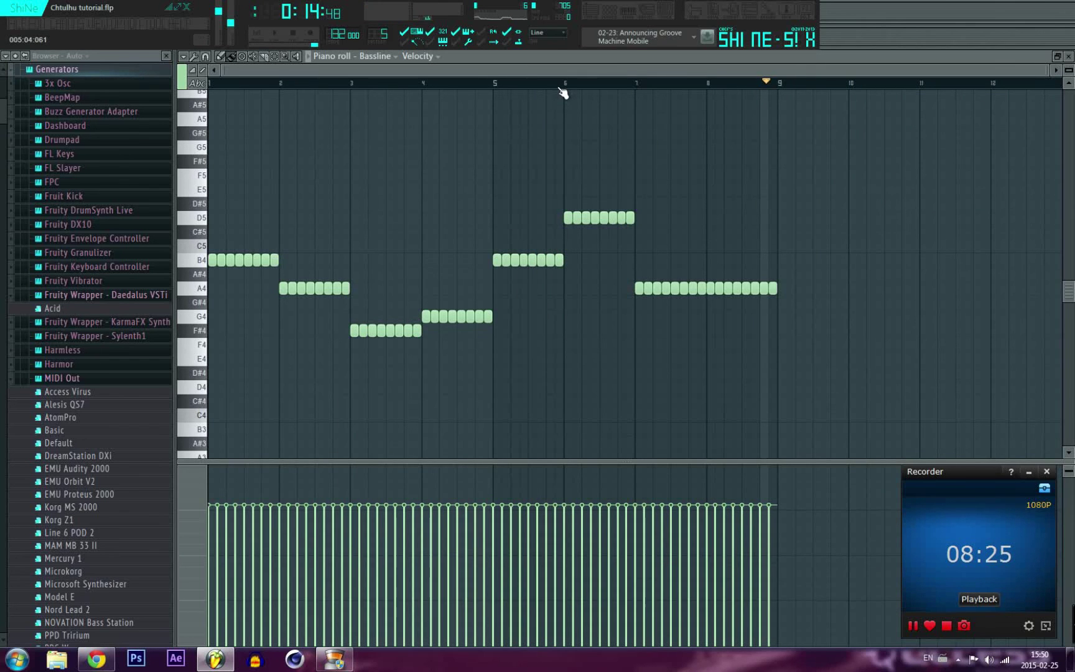
# Select all the Bassline notes with Ctrl+A and play them back
pyautogui.scroll(6, 278, 93)
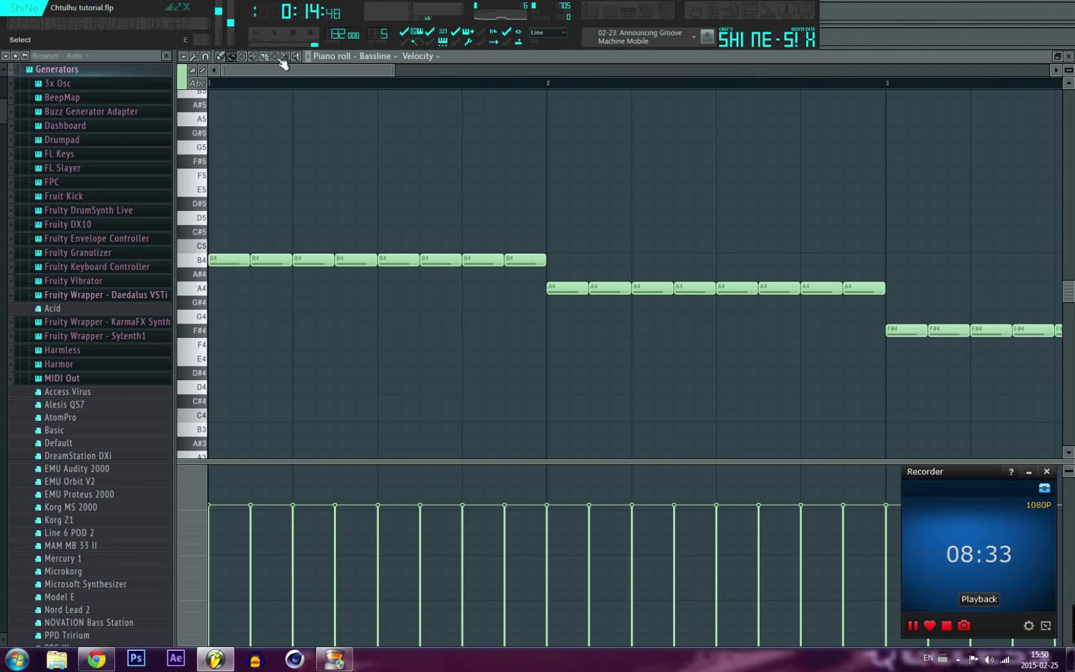
pyautogui.scroll(-1, 209, 118)
pyautogui.hotkey('ctrl', 'a')
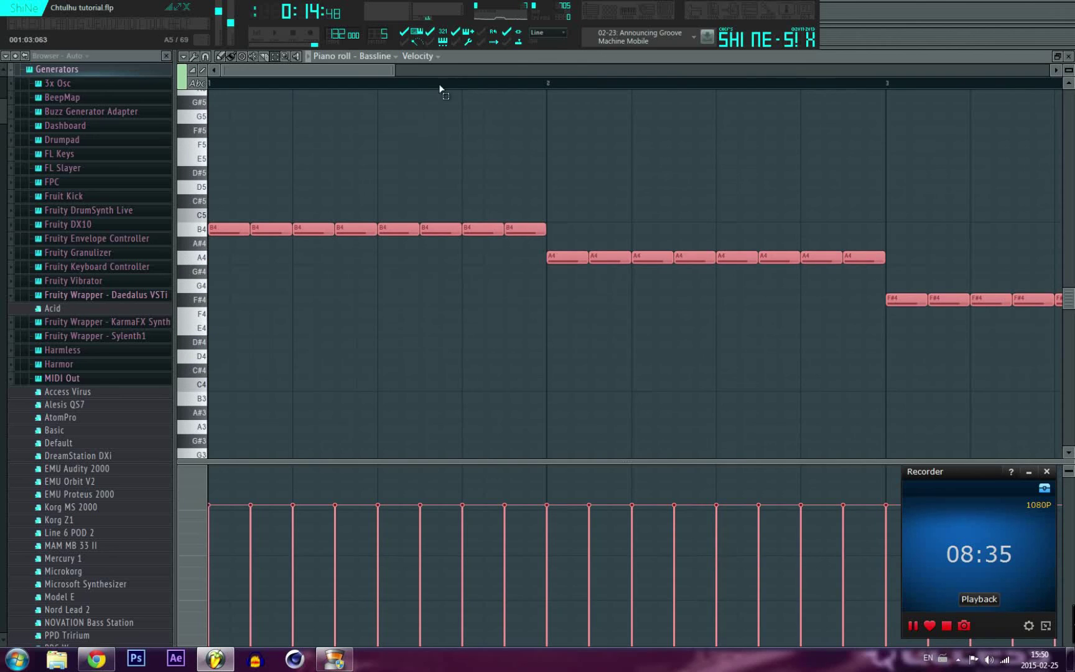
pyautogui.scroll(-3, 450, 77)
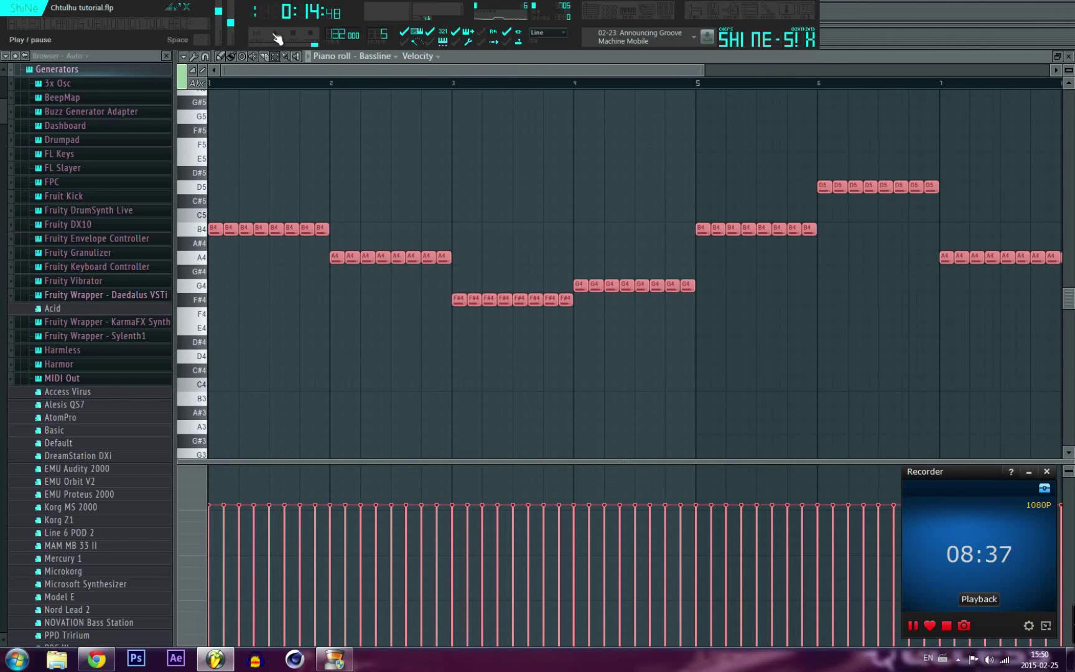
pyautogui.click(276, 34)
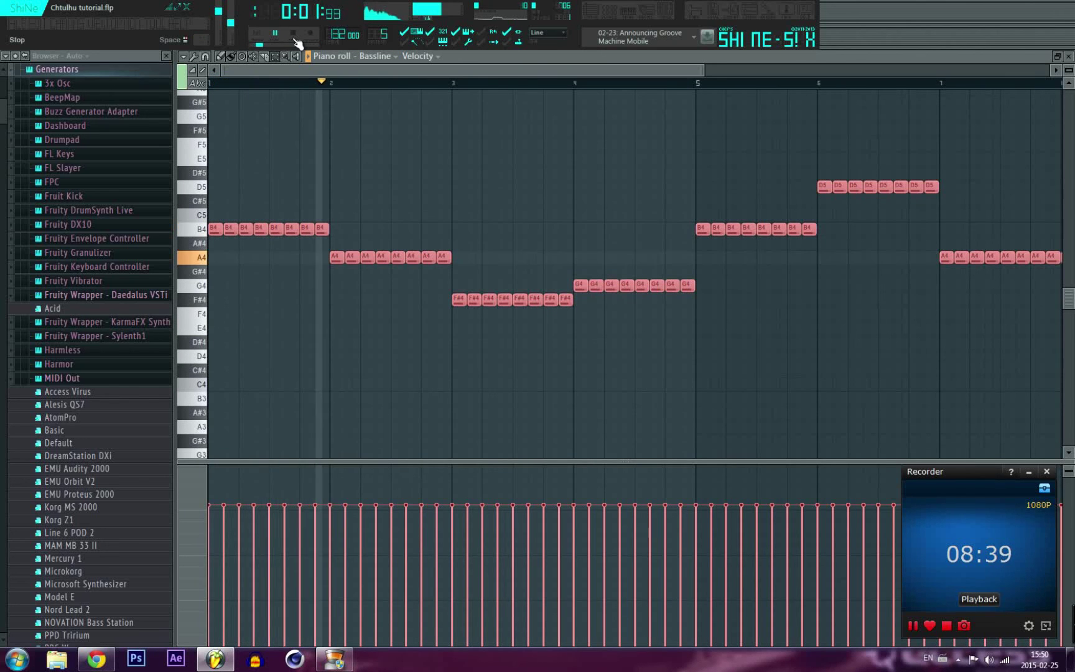
pyautogui.click(295, 38)
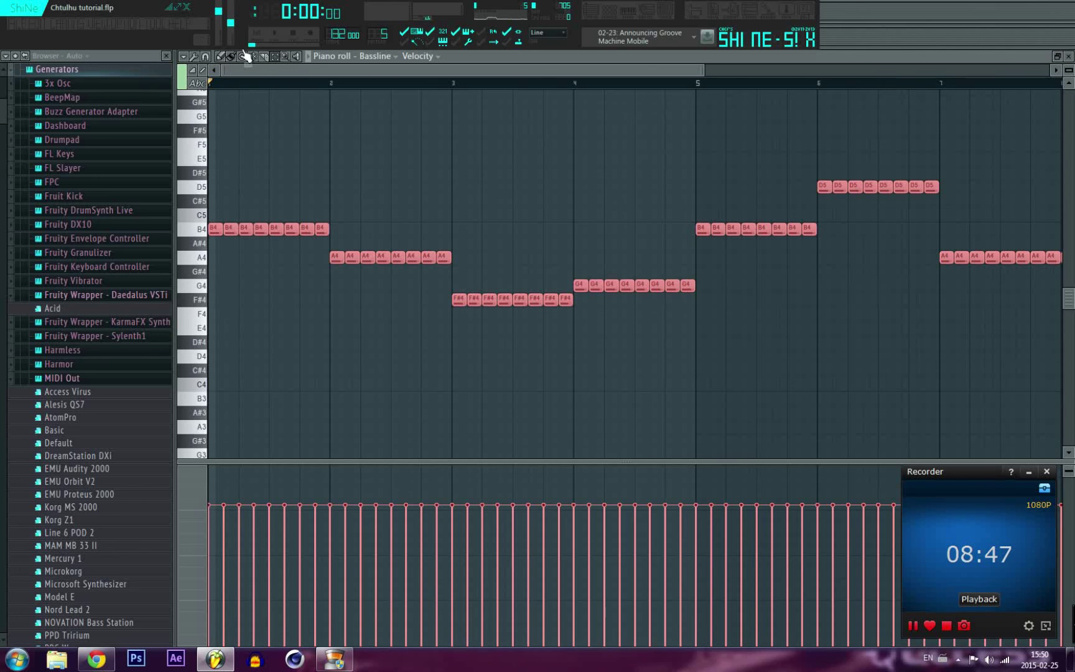
# Quantize the notes, play the result, undo the quantize, and return to the Playlist
pyautogui.click(196, 59)
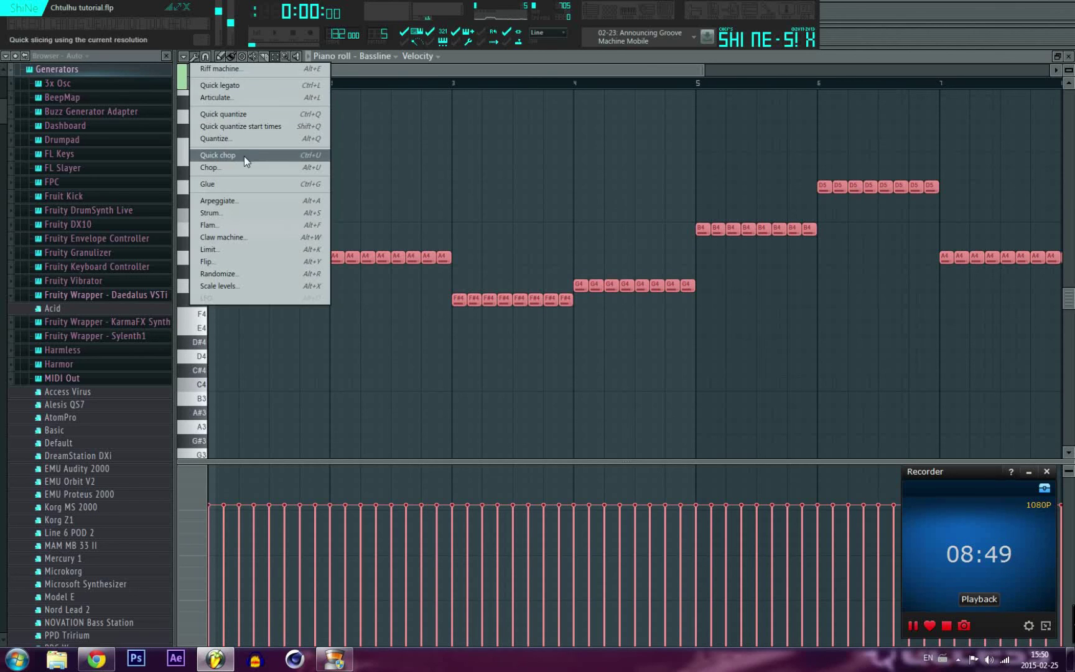
pyautogui.click(239, 139)
pyautogui.click(846, 533)
pyautogui.click(275, 33)
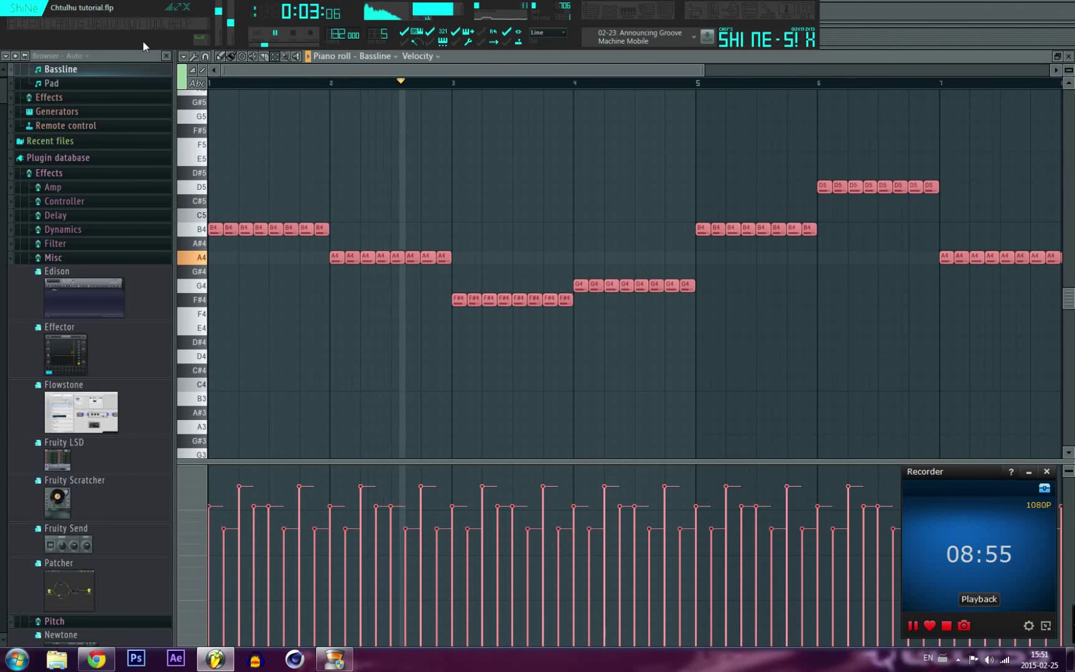
pyautogui.click(36, 23)
pyautogui.click(56, 33)
pyautogui.click(274, 33)
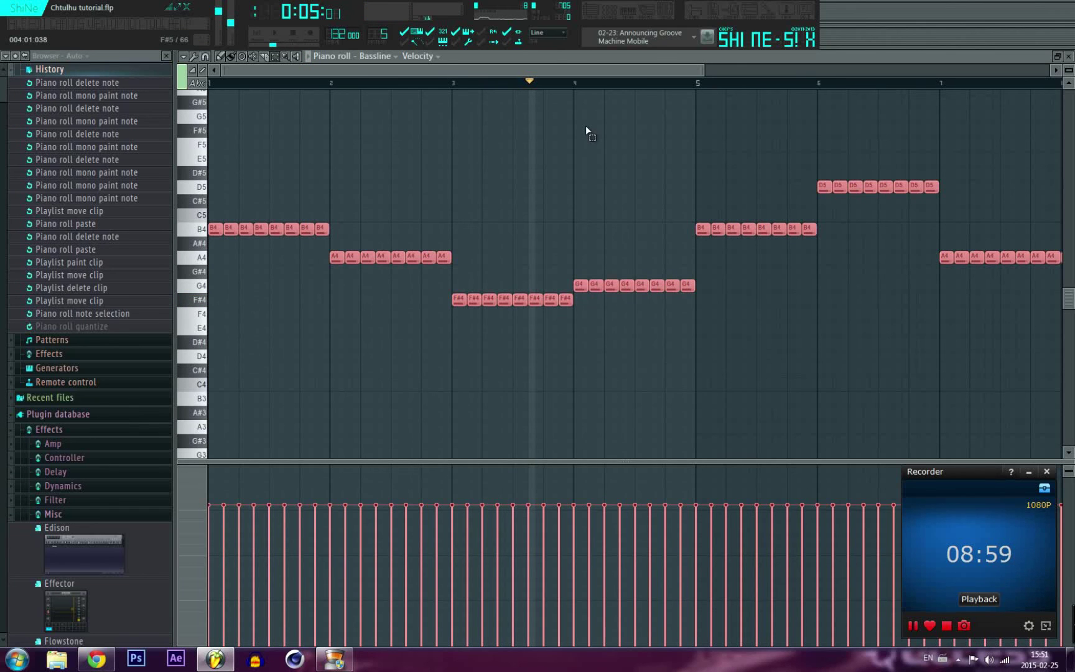
pyautogui.click(611, 15)
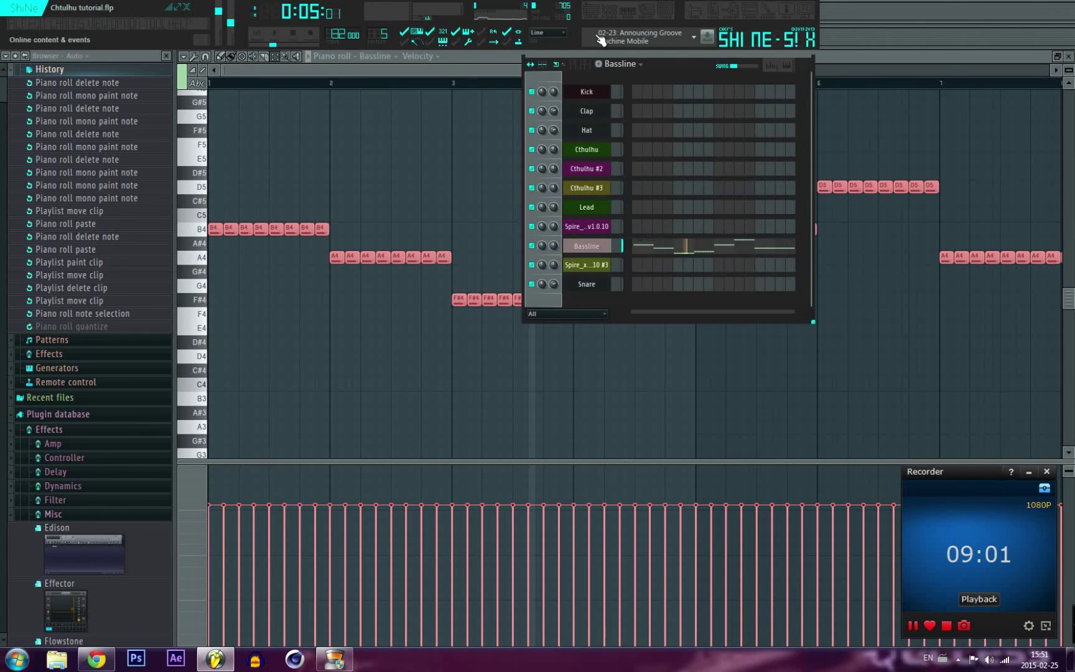
pyautogui.click(589, 19)
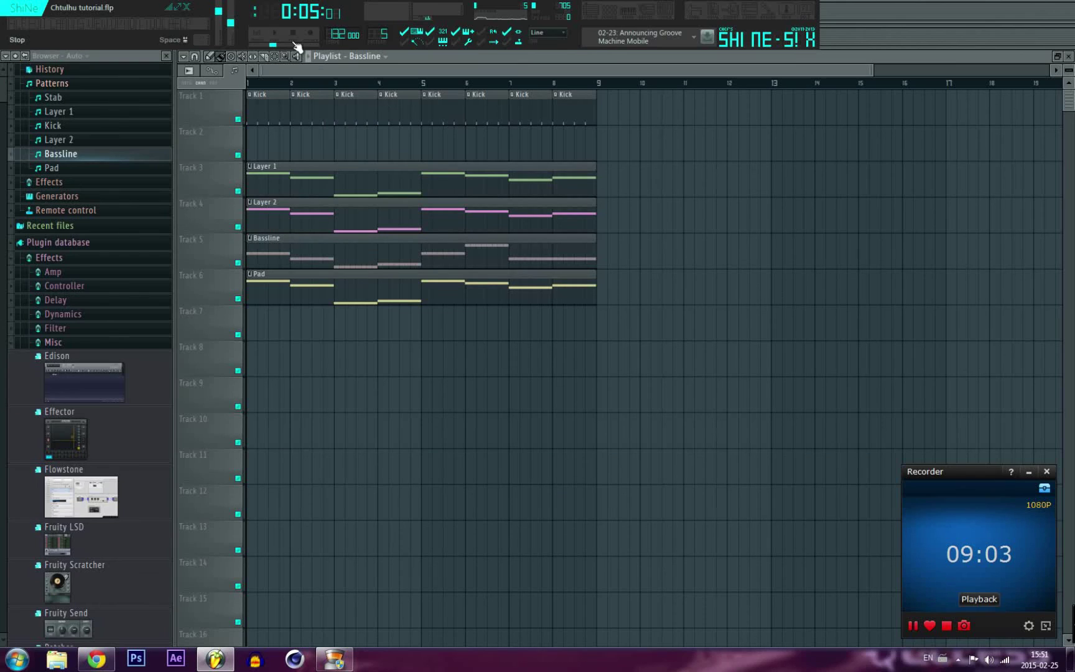
pyautogui.click(257, 34)
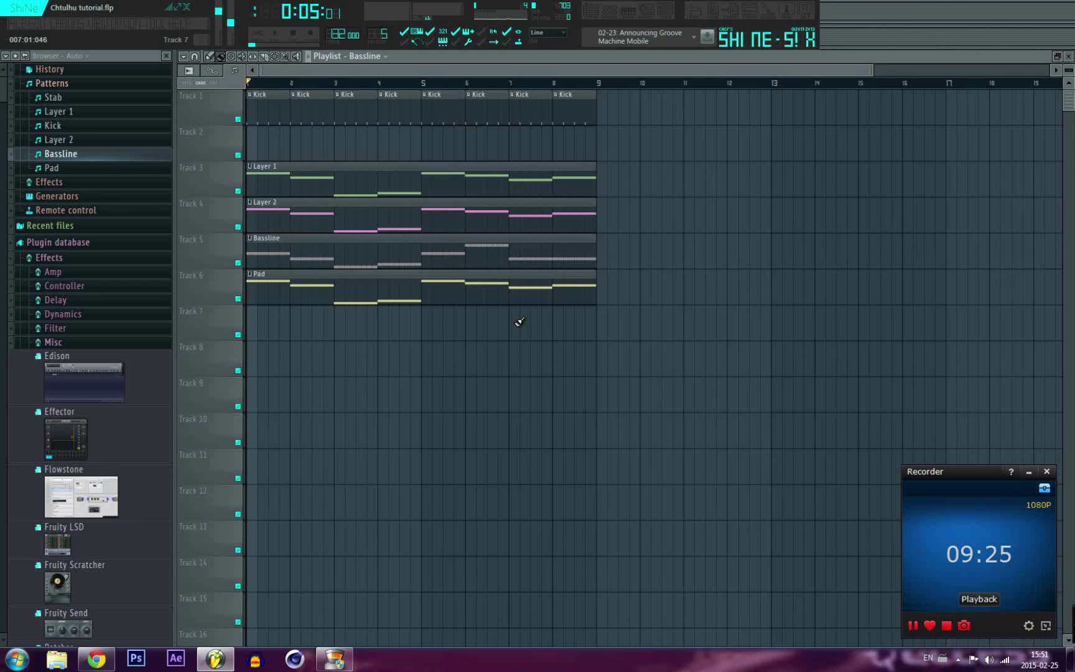
pyautogui.scroll(-1, 600, 91)
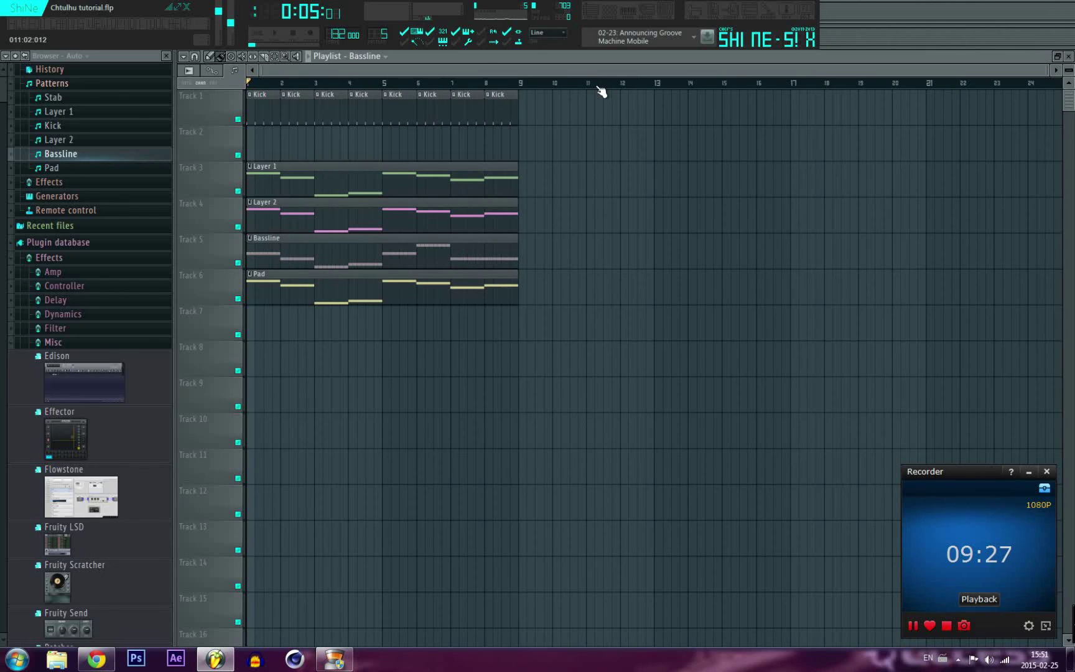